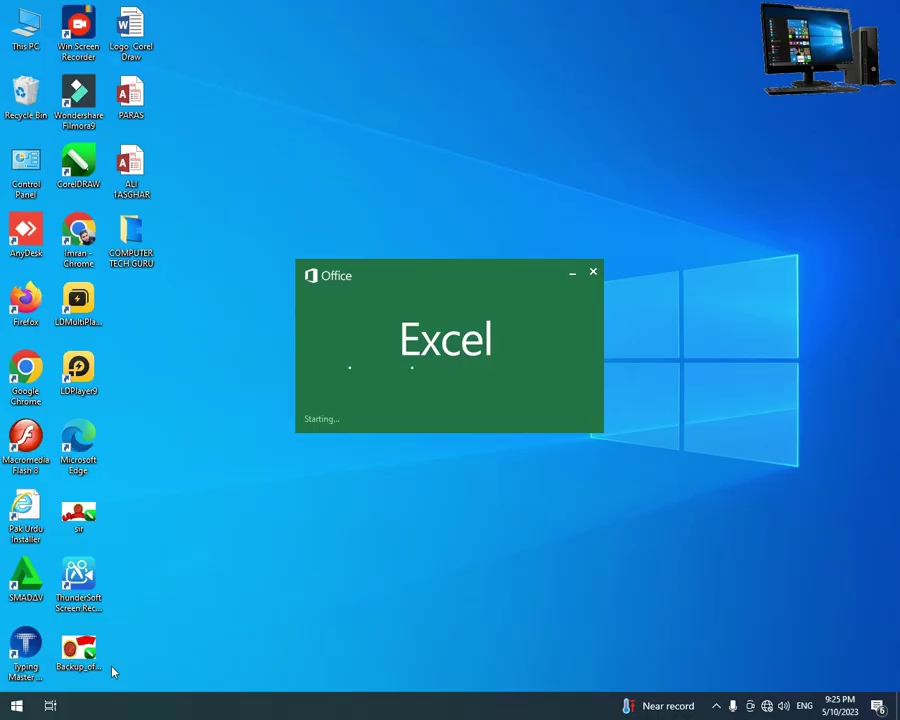
# Open a new blank workbook, Book1, in Excel.
pyautogui.press('Return')
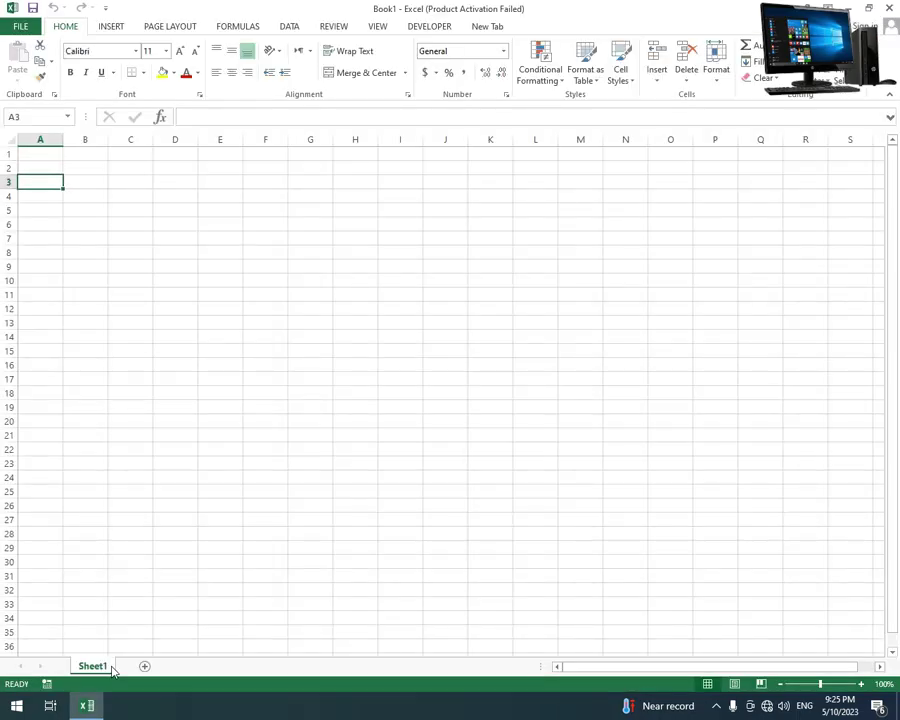
# Merge and centre C3:F4 and enter the title 'sale purchase'.
pyautogui.press('Escape')
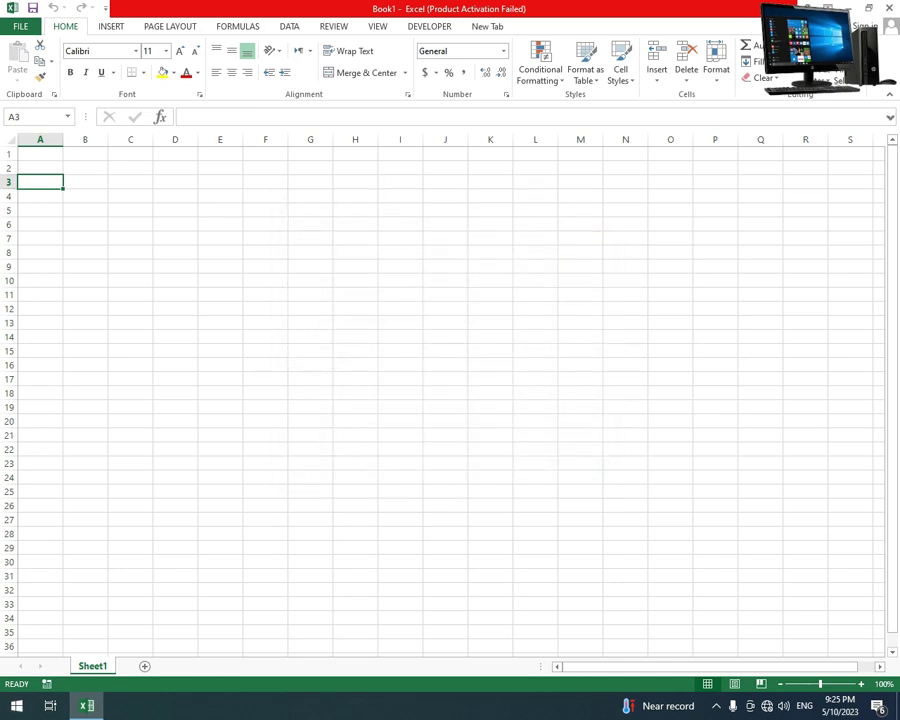
pyautogui.click(82, 200)
pyautogui.moveTo(128, 184)
pyautogui.mouseDown()
pyautogui.moveTo(268, 188)
pyautogui.moveTo(270, 199)
pyautogui.mouseUp()
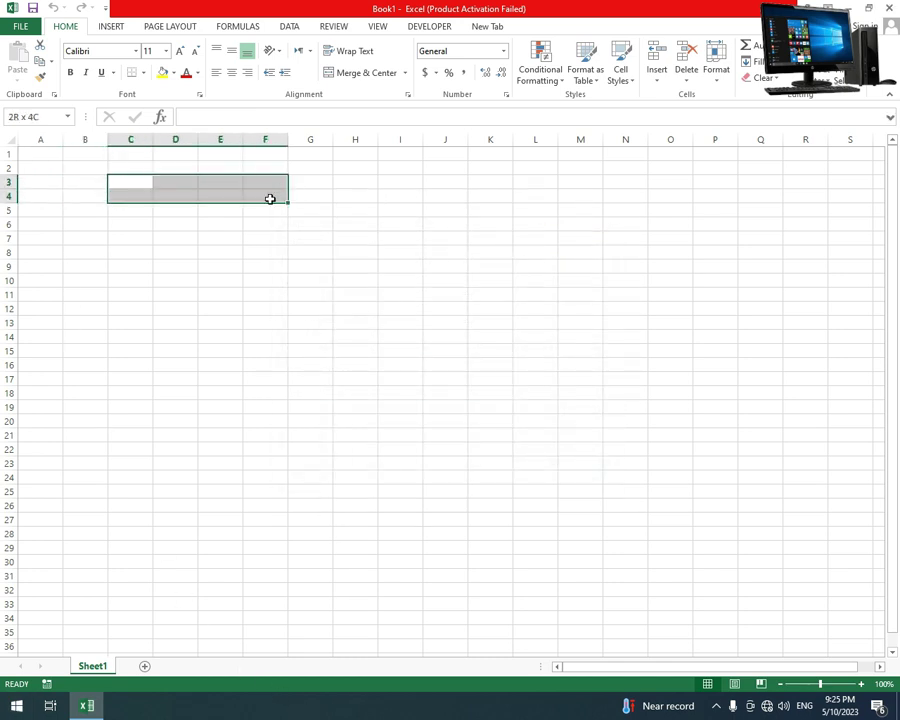
pyautogui.click(348, 78)
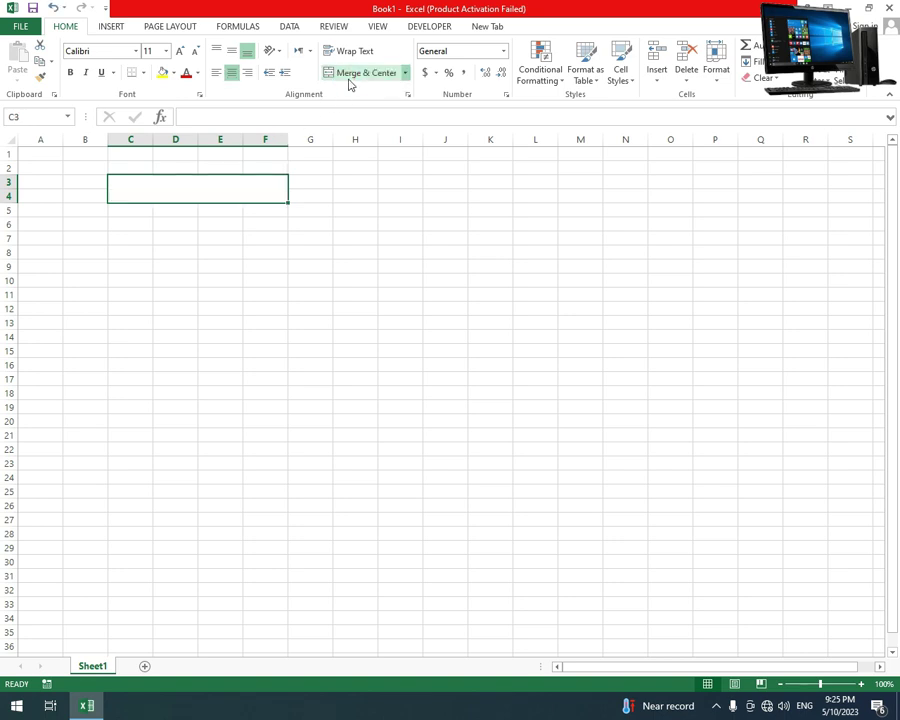
pyautogui.write('sale pu')
pyautogui.write('rc')
pyautogui.write('hae')
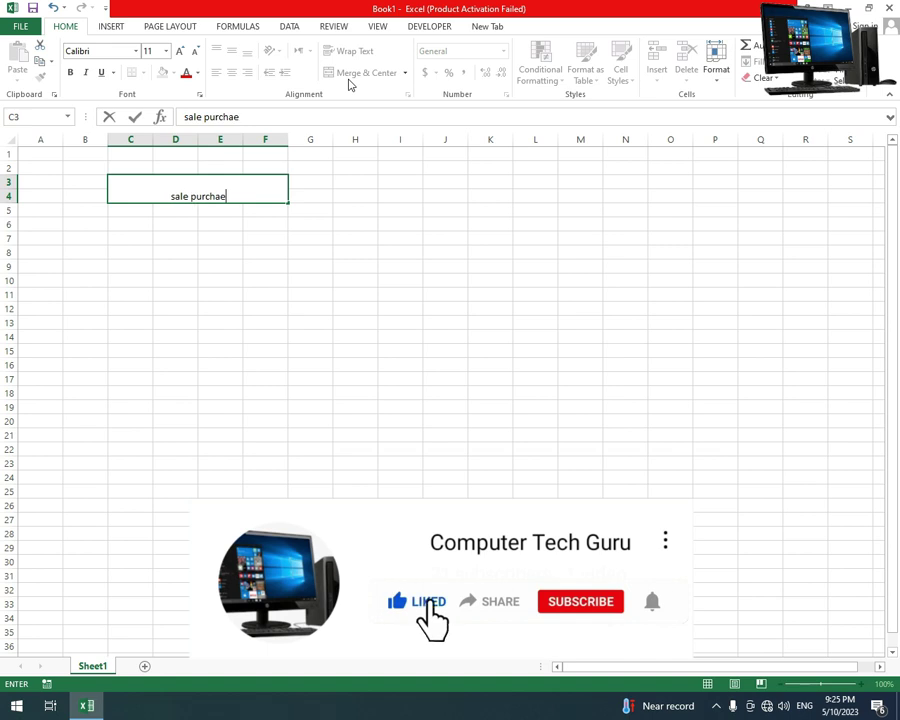
pyautogui.press('BackSpace')
pyautogui.press('BackSpace')
pyautogui.press('BackSpace')
pyautogui.press('BackSpace')
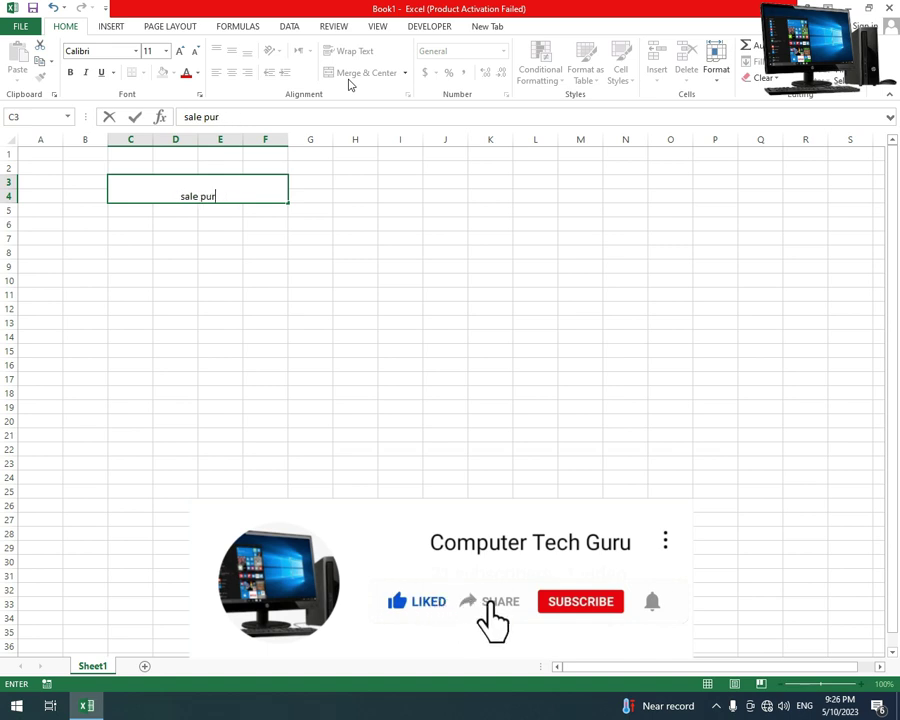
pyautogui.press('BackSpace')
pyautogui.write('r')
pyautogui.press('BackSpace')
pyautogui.press('BackSpace')
pyautogui.press('BackSpace')
pyautogui.write('purchase')
pyautogui.click(233, 316)
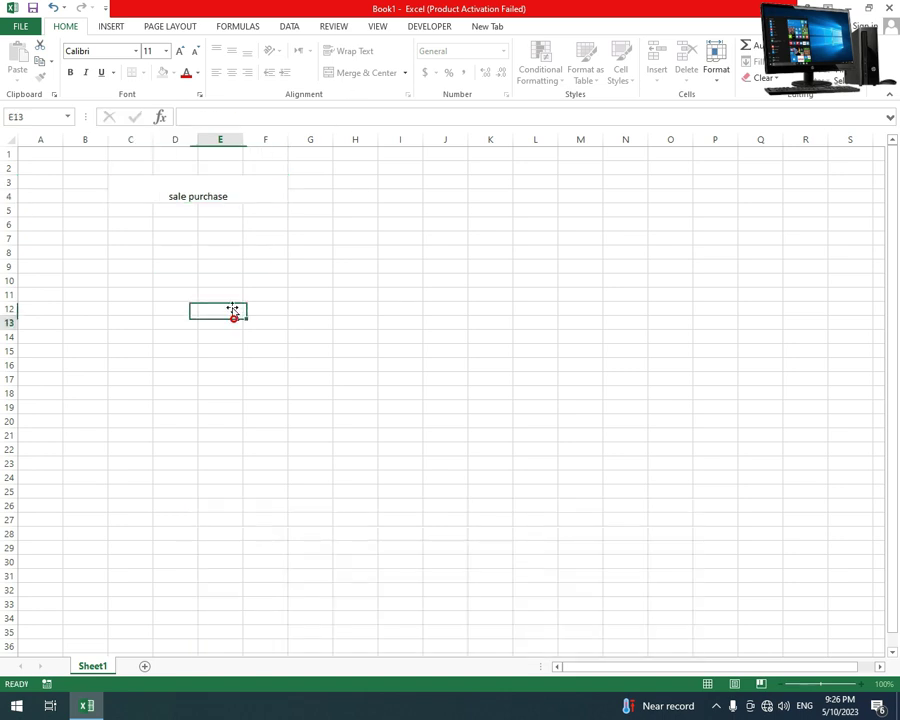
# Format the title with middle alignment, 18-point font, yellow fill and red text.
pyautogui.click(232, 196)
pyautogui.click(231, 50)
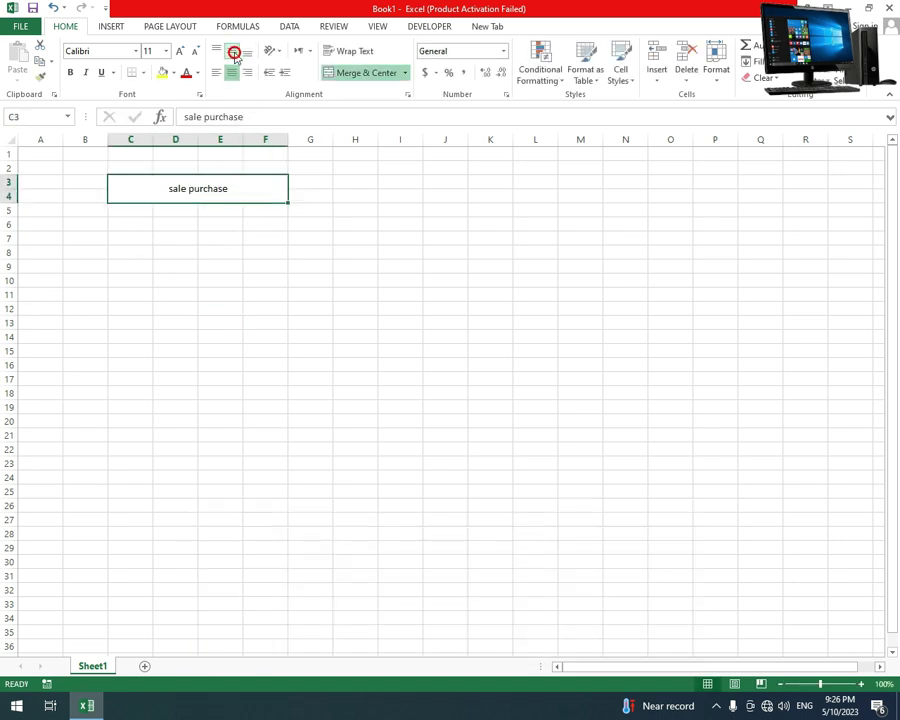
pyautogui.click(180, 50)
pyautogui.click(180, 50)
pyautogui.click(180, 50)
pyautogui.click(180, 50)
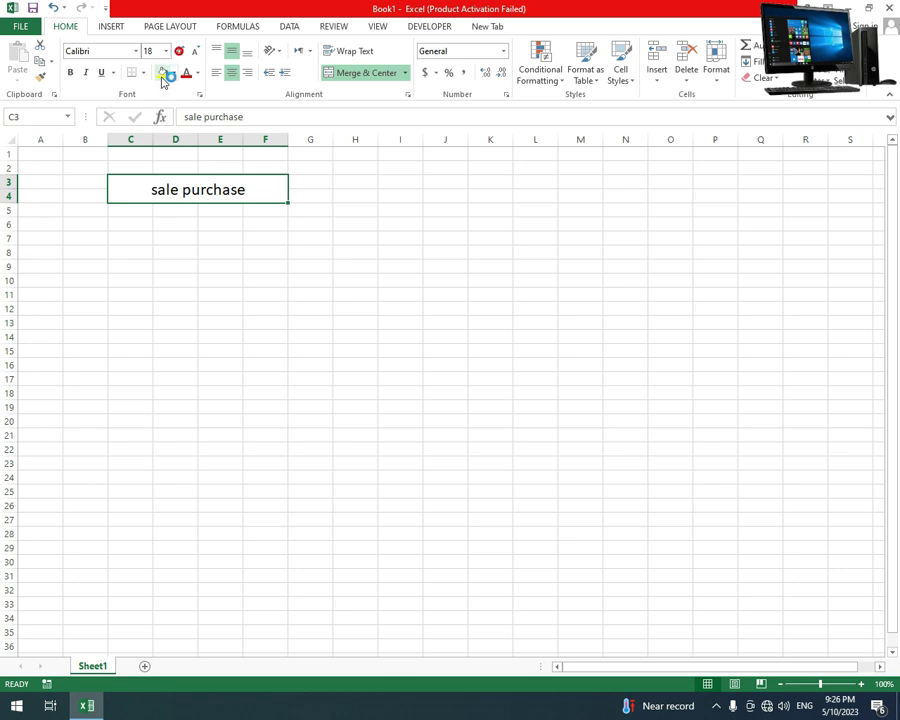
pyautogui.click(163, 72)
pyautogui.click(186, 72)
pyautogui.click(203, 252)
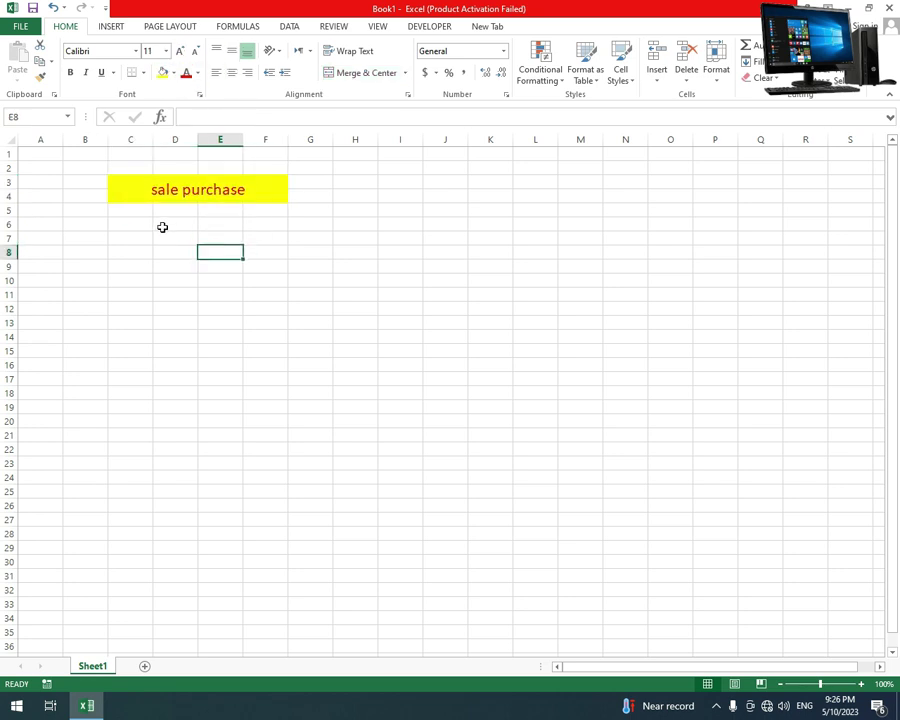
pyautogui.click(83, 213)
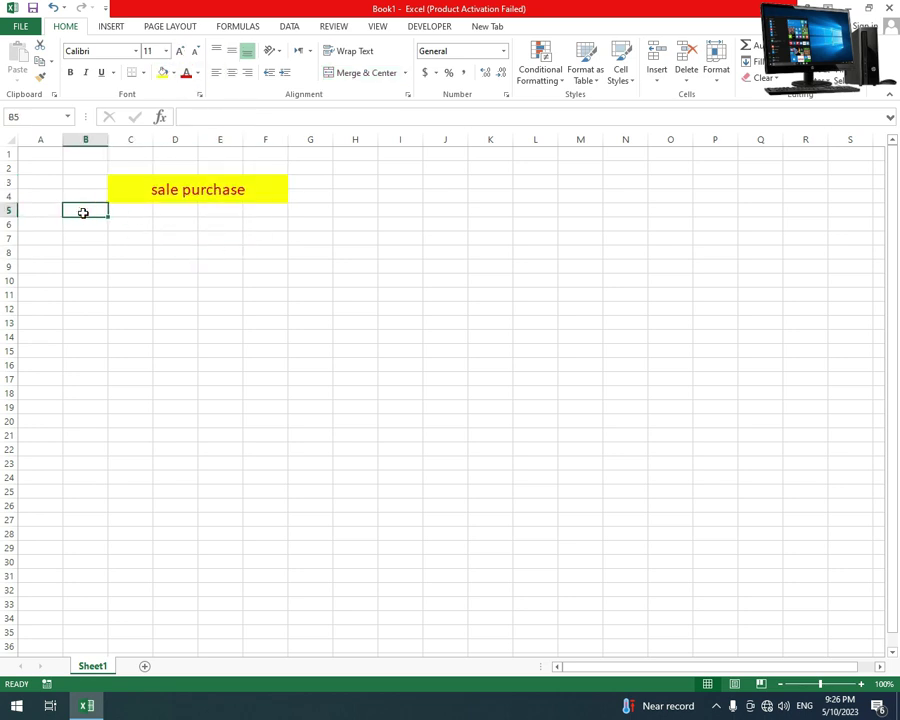
# Enter headers s no, NAME, ITEM, STROK, SALE, PURCHASE and TOTAL across B5:H5.
pyautogui.write('s no')
pyautogui.press('Tab')
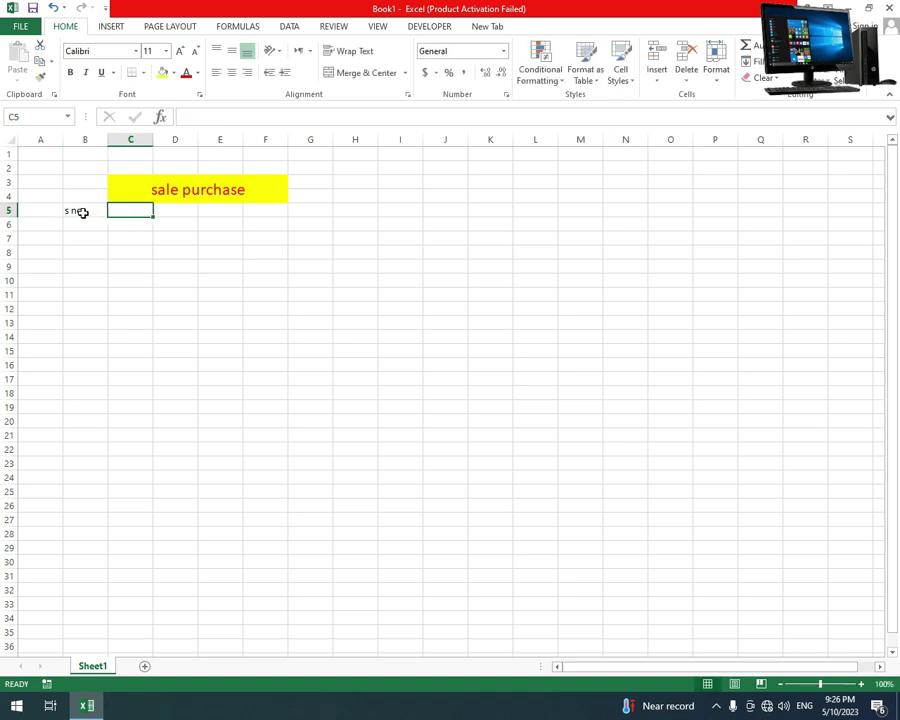
pyautogui.write('NAM')
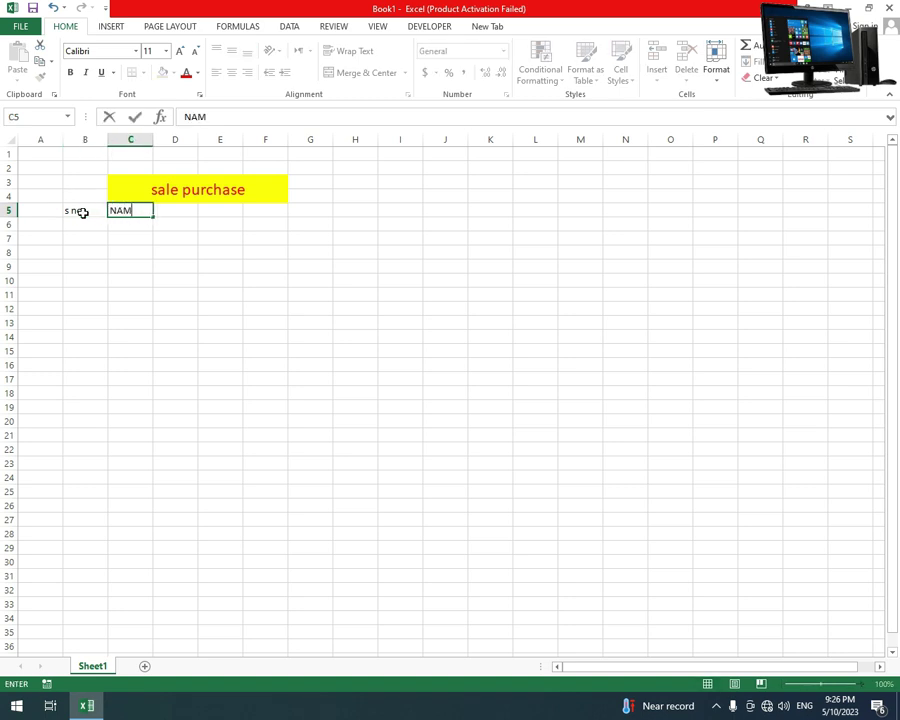
pyautogui.write('E')
pyautogui.press('Tab')
pyautogui.write('ITEM')
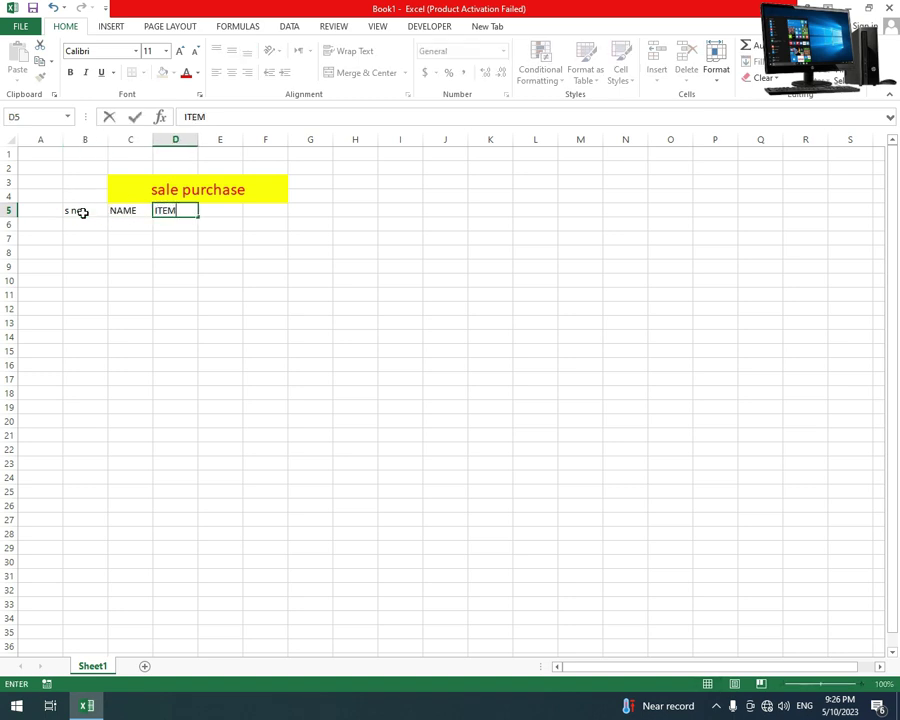
pyautogui.press('Tab')
pyautogui.write('R')
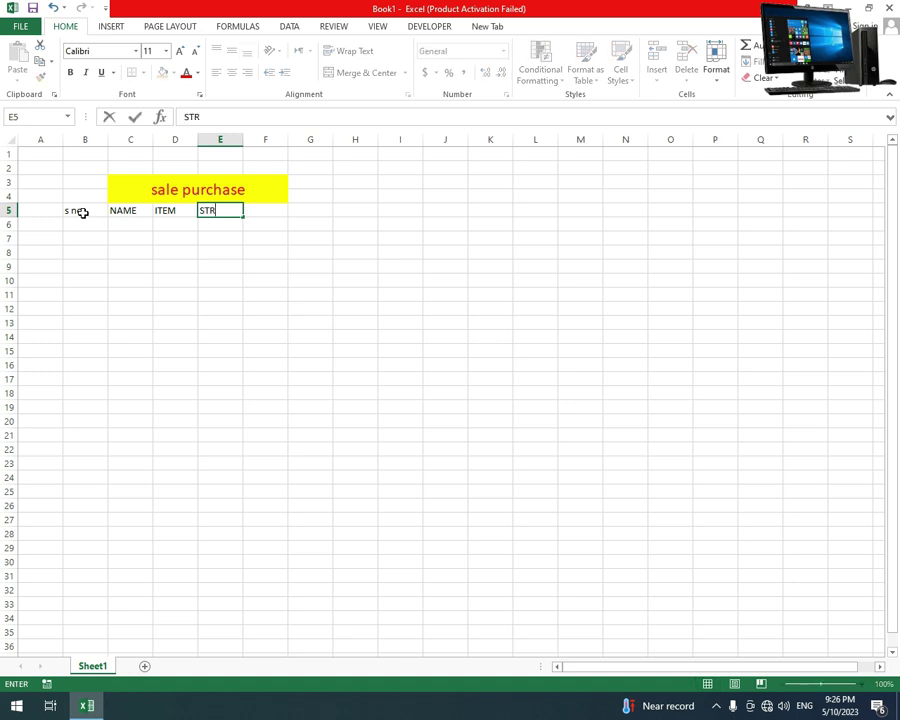
pyautogui.write('OCK')
pyautogui.press('Tab')
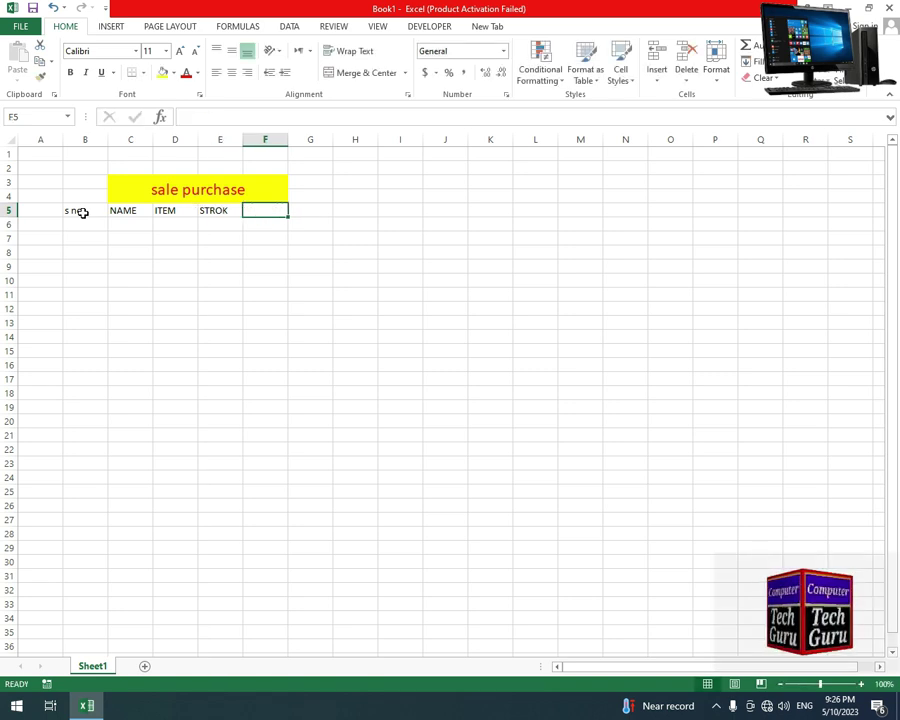
pyautogui.write('SALE')
pyautogui.press('Tab')
pyautogui.write('PURCHASE')
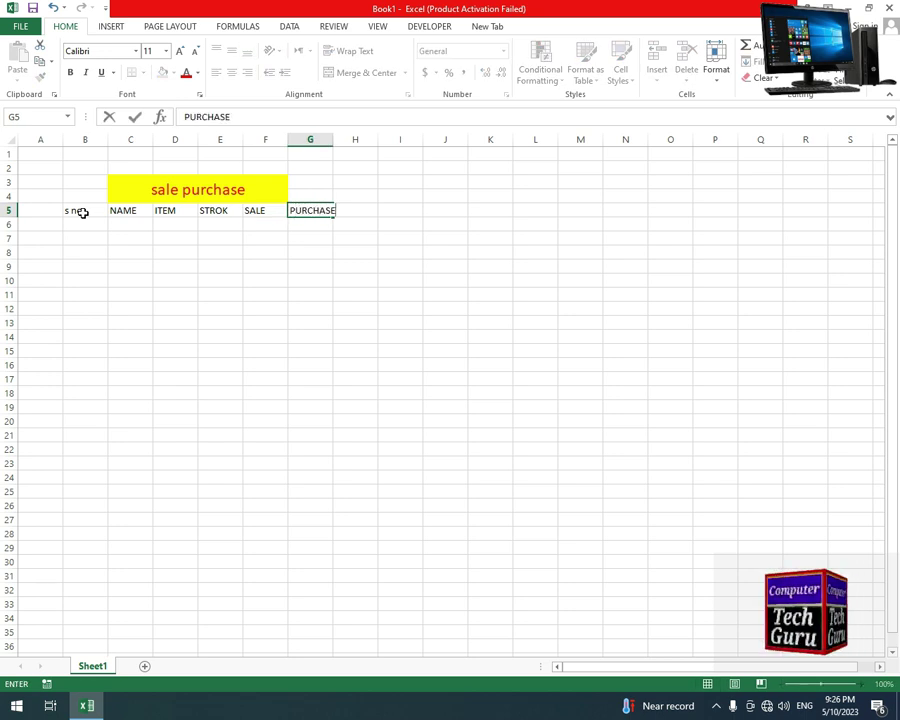
pyautogui.press('Return')
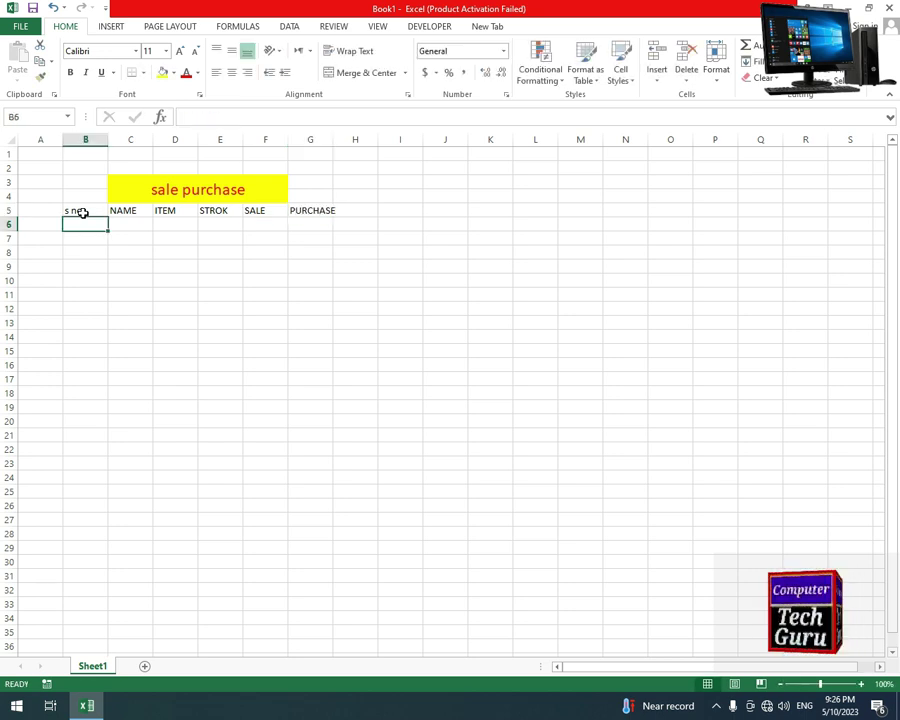
pyautogui.press('Tab')
pyautogui.press('Right')
pyautogui.press('Right')
pyautogui.press('Right')
pyautogui.press('Right')
pyautogui.press('Right')
pyautogui.press('Up')
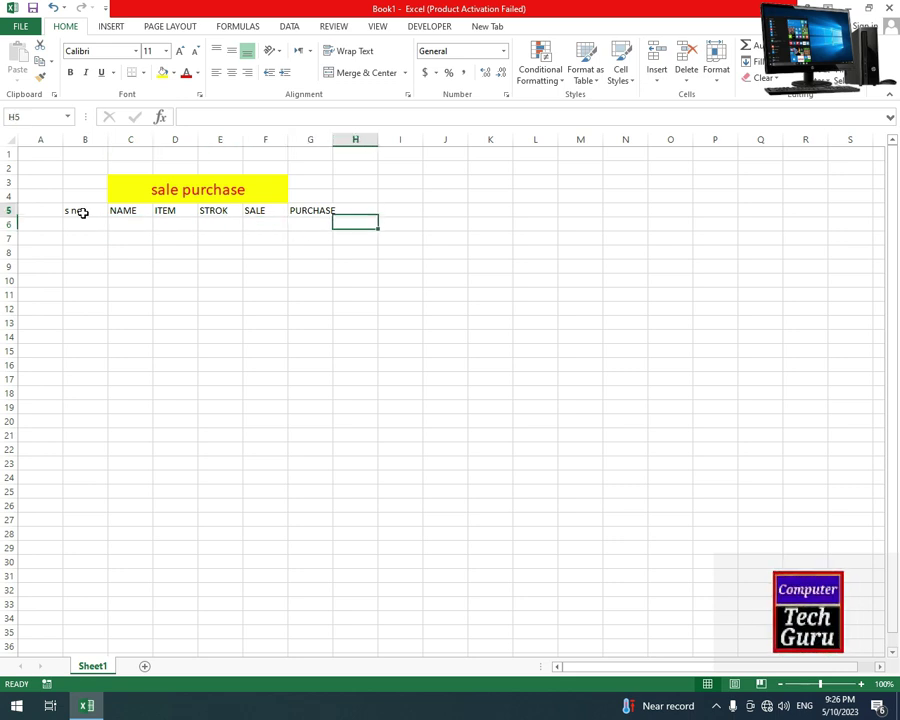
pyautogui.write('TOT')
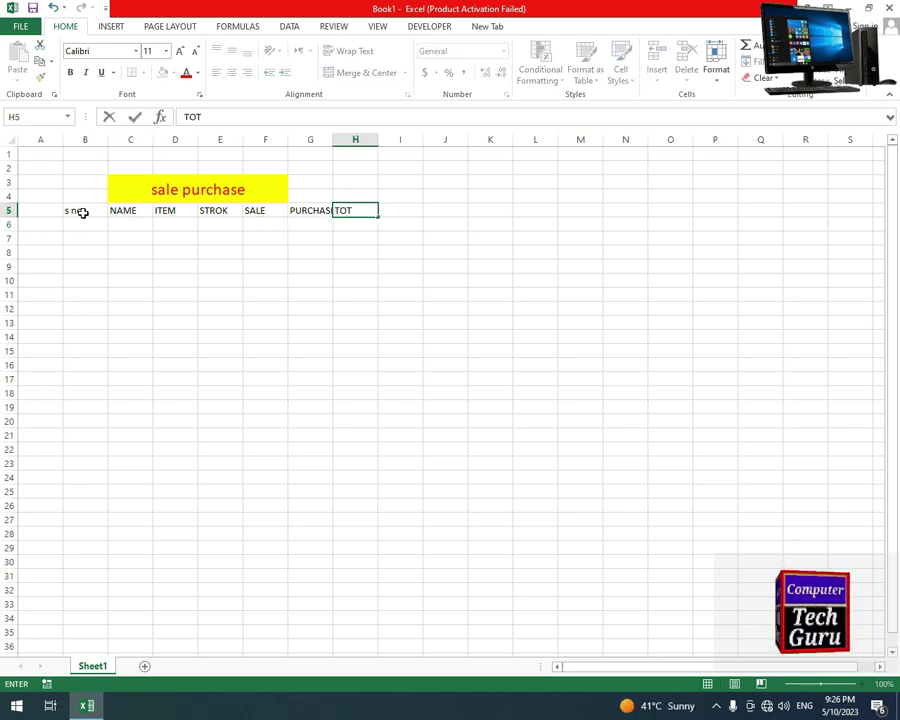
pyautogui.write('AL')
pyautogui.press('Return')
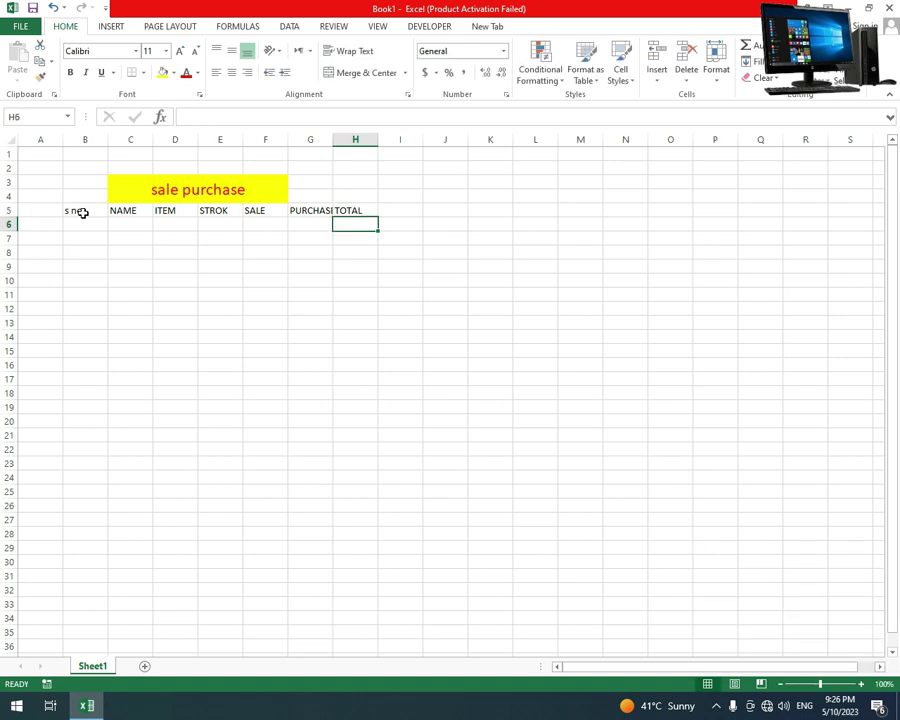
# Enter serial numbers 1, 2 and 3 in B6:B8.
pyautogui.press('Left')
pyautogui.press('Left')
pyautogui.press('Left')
pyautogui.press('Left')
pyautogui.press('Left')
pyautogui.press('Left')
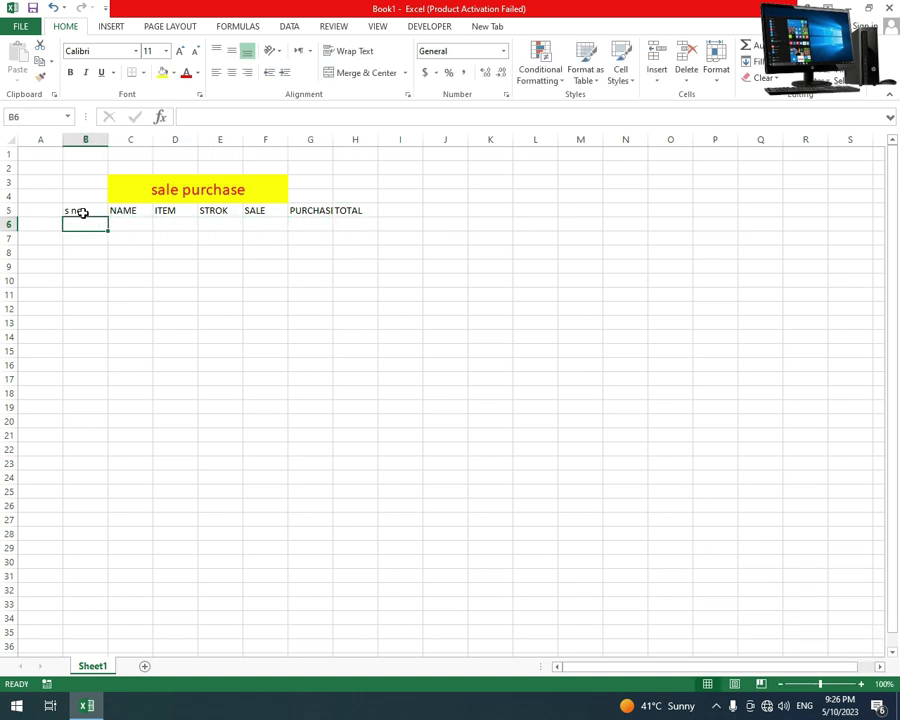
pyautogui.write('1')
pyautogui.press('Return')
pyautogui.write('2')
pyautogui.press('Return')
pyautogui.write('3')
pyautogui.press('Return')
pyautogui.press('Right')
pyautogui.press('Up')
pyautogui.press('Up')
pyautogui.press('Up')
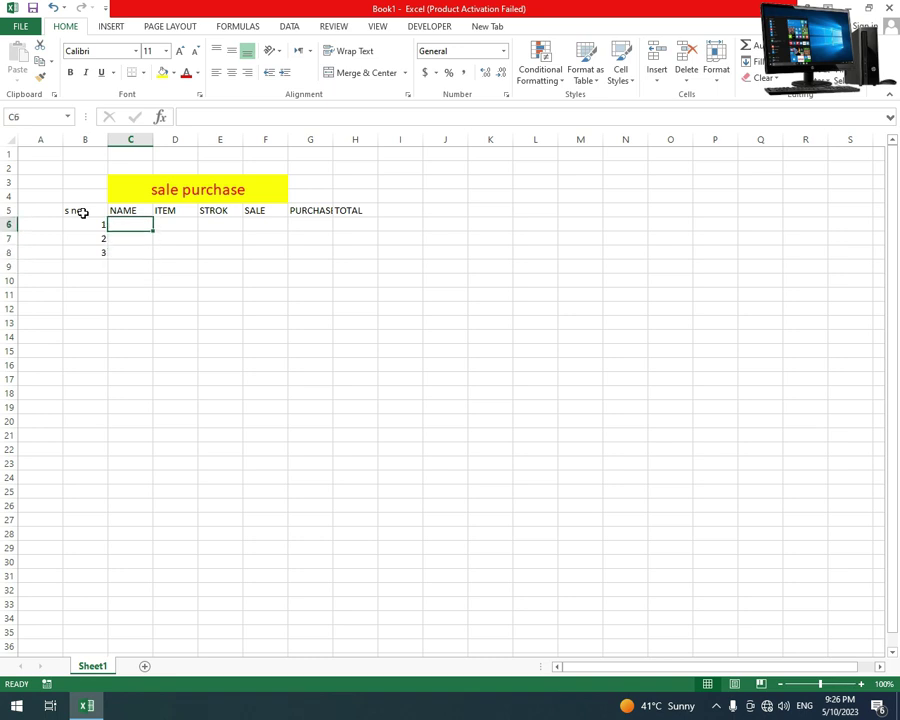
pyautogui.press('Up')
# Apply All Borders to the header row B5:H5.
pyautogui.moveTo(80, 213); pyautogui.dragTo(345, 210)
pyautogui.click(143, 72)
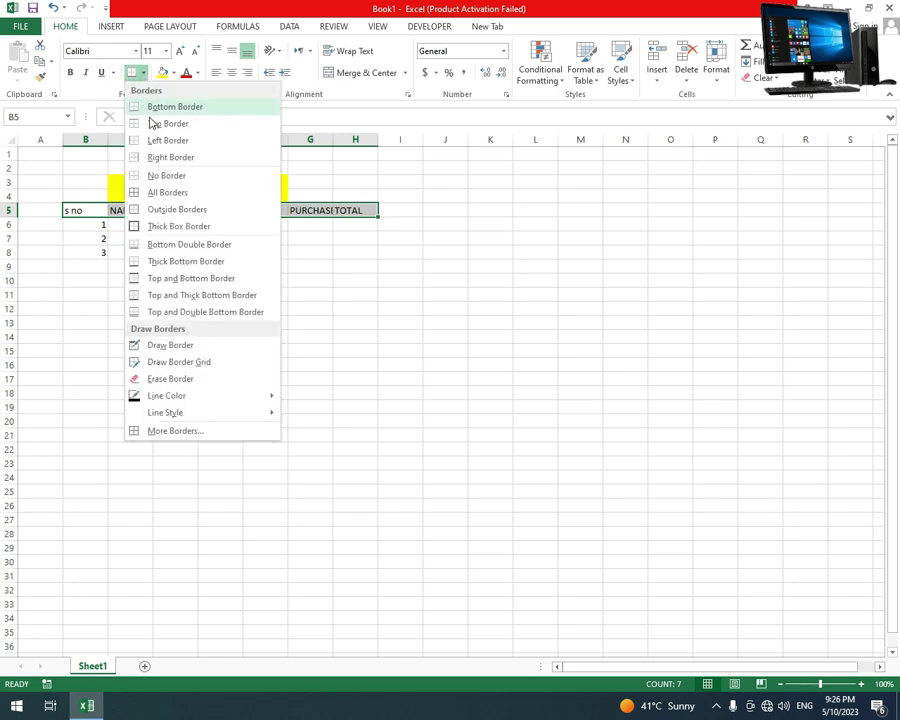
pyautogui.click(156, 191)
pyautogui.click(156, 191)
# Make the headers bold red text on yellow, centred horizontally and vertically.
pyautogui.moveTo(92, 208); pyautogui.dragTo(338, 211)
pyautogui.click(70, 72)
pyautogui.click(162, 72)
pyautogui.click(185, 72)
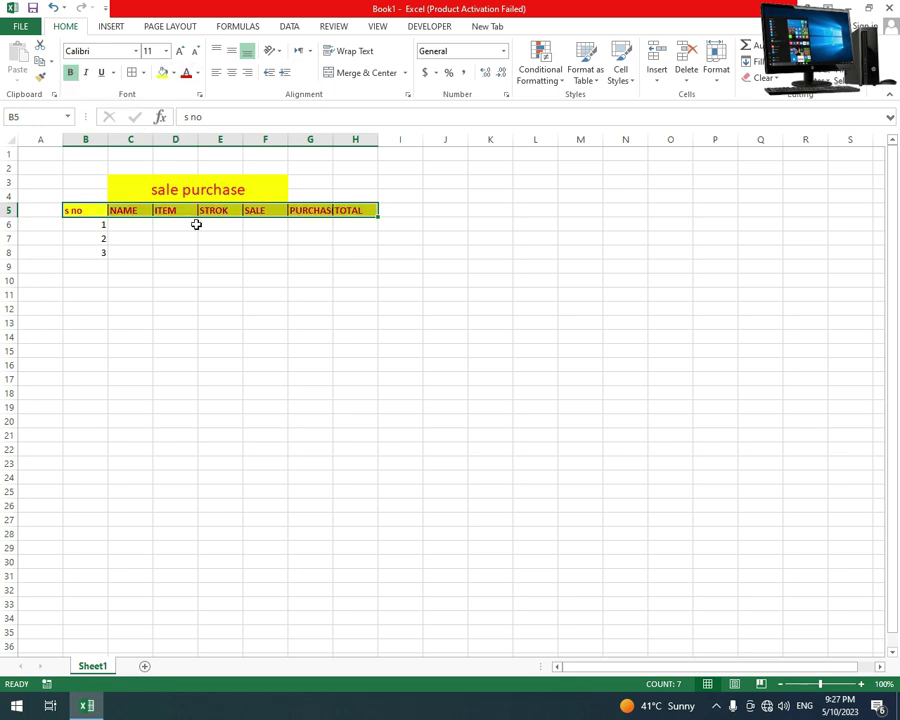
pyautogui.click(231, 72)
pyautogui.click(231, 51)
pyautogui.click(220, 252)
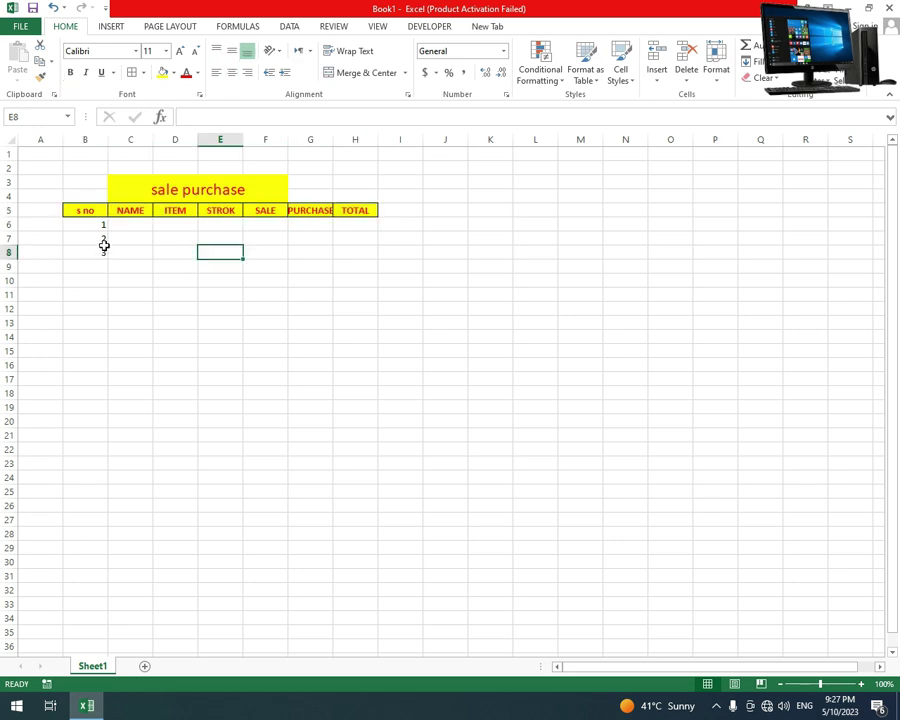
pyautogui.click(136, 225)
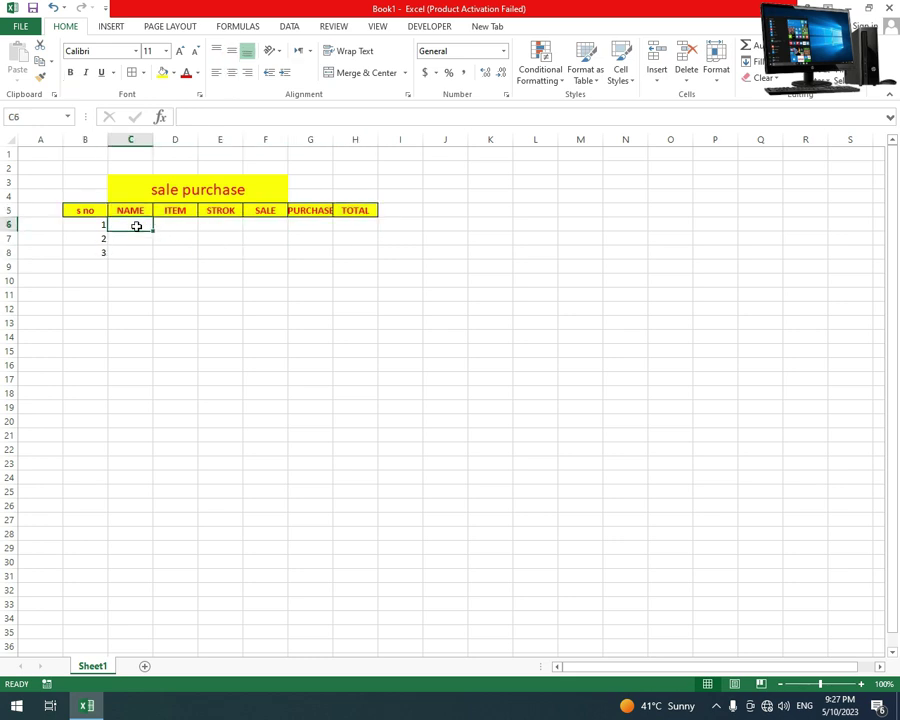
# Enter the three customer names in C6:C8.
pyautogui.write('ALI')
pyautogui.press('Return')
pyautogui.write('IMRAN')
pyautogui.press('Return')
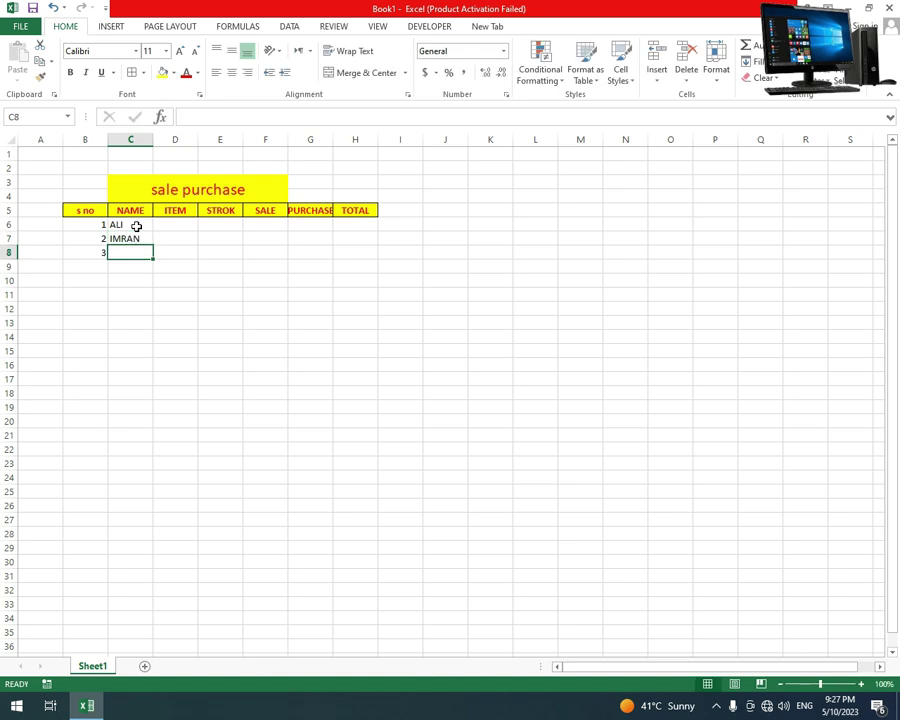
pyautogui.write('M')
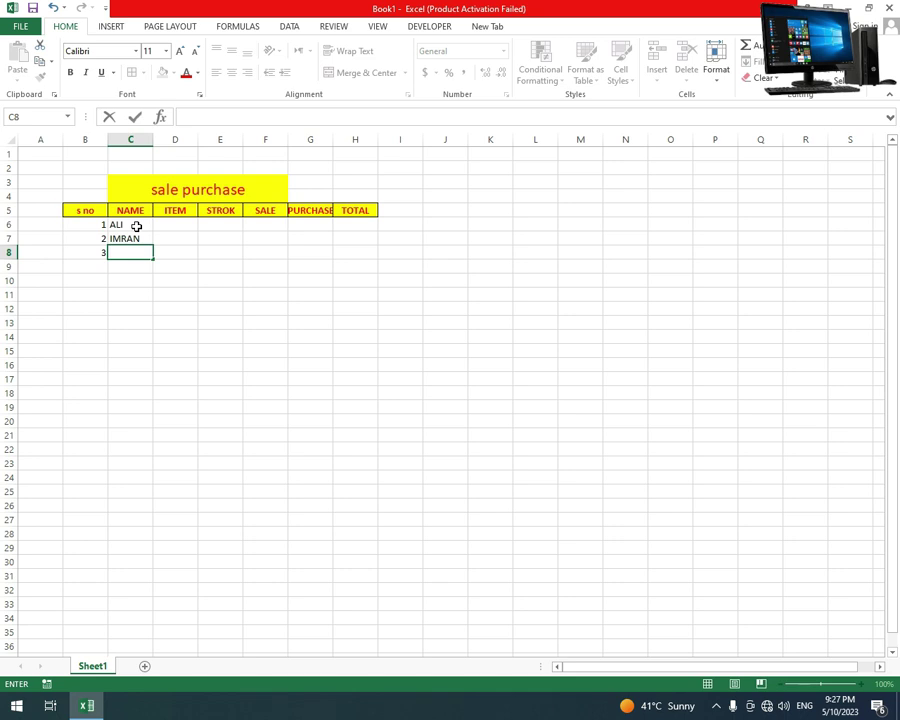
pyautogui.press('Tab')
pyautogui.press('Up')
pyautogui.press('Up')
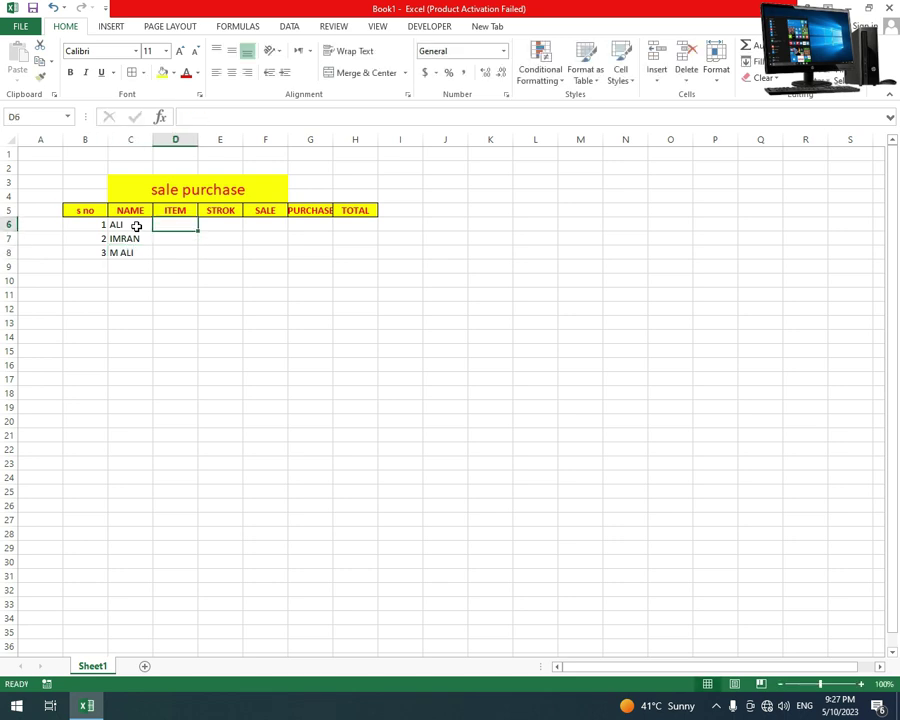
# Enter items BOOK, COPY and PEN in D6:D8.
pyautogui.write('BOOK')
pyautogui.press('Return')
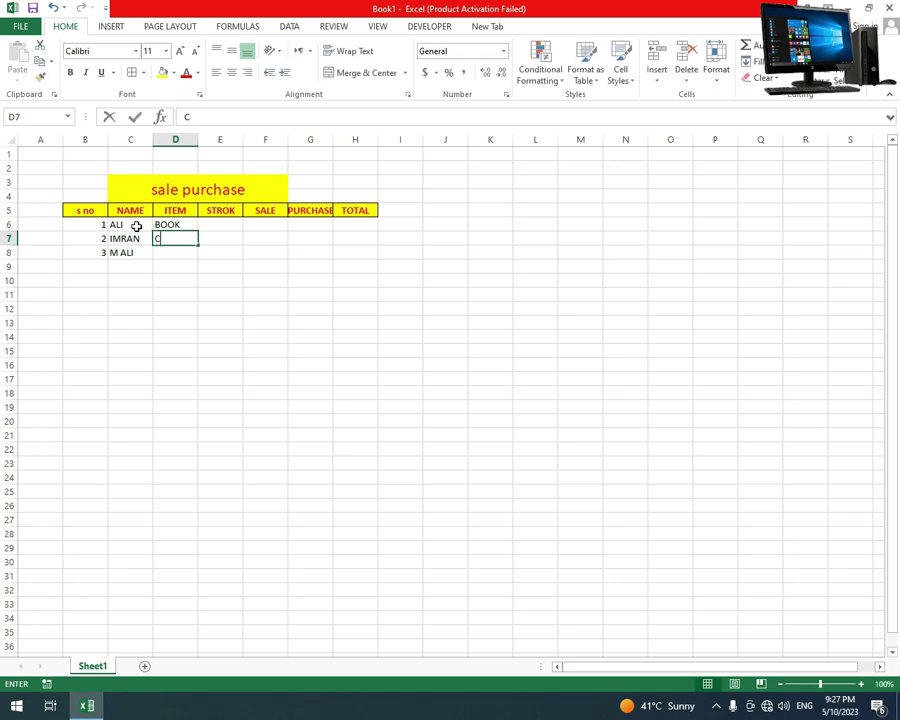
pyautogui.write('COPY')
pyautogui.press('Return')
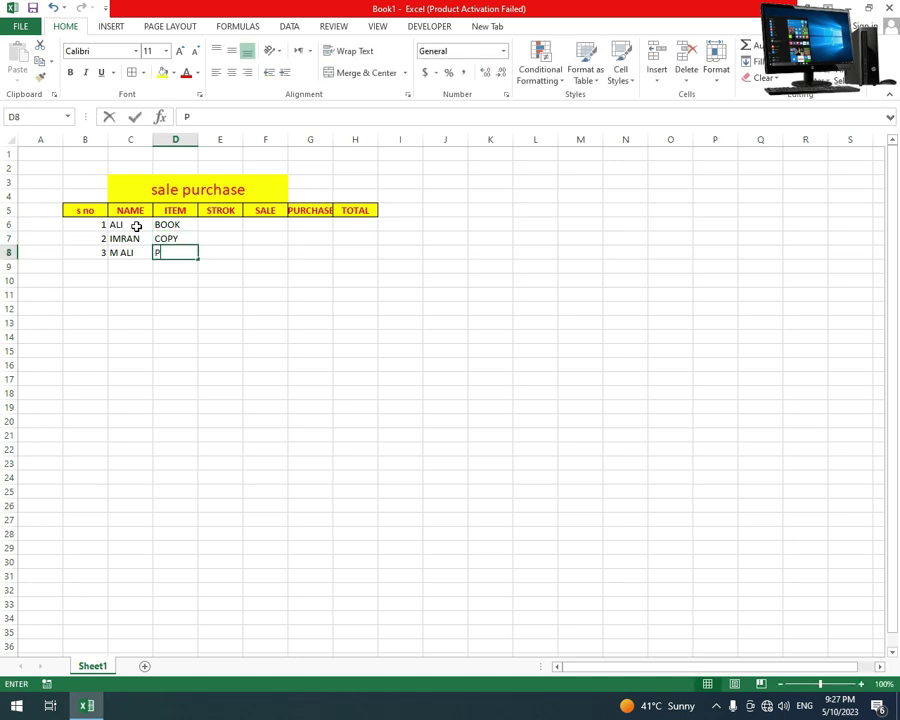
pyautogui.write('PEN')
pyautogui.click(220, 224)
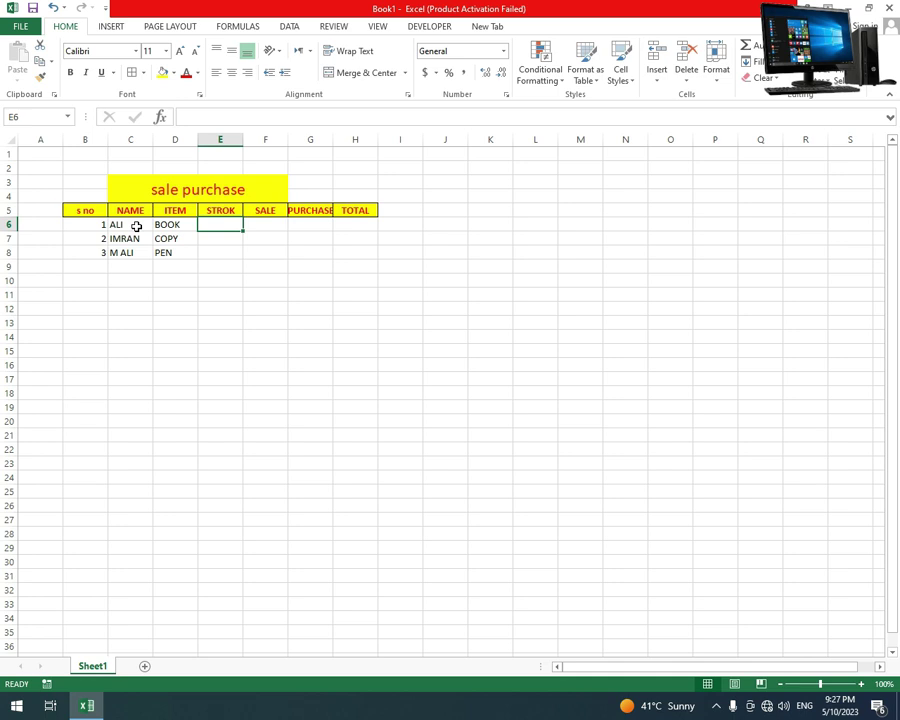
# Enter STROK values 20, 12 and 24 in E6:E8.
pyautogui.write('20')
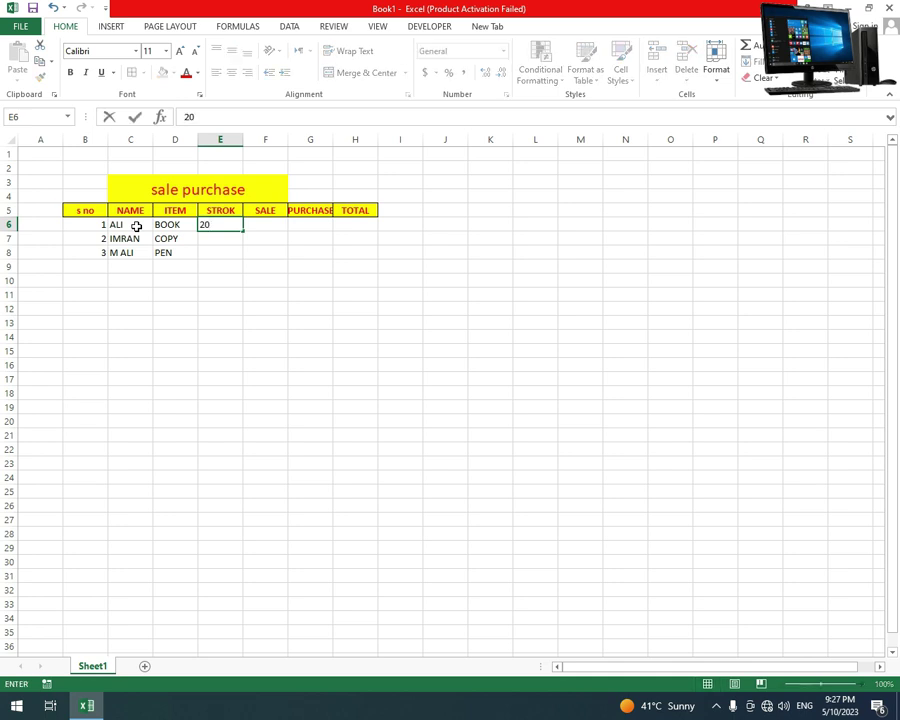
pyautogui.press('Return')
pyautogui.write('12')
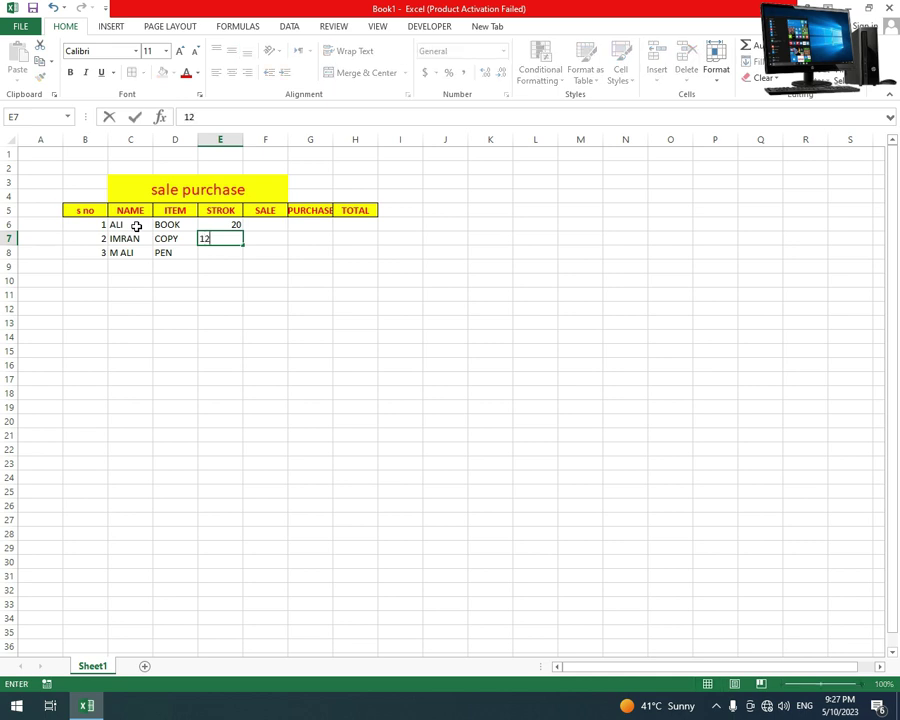
pyautogui.press('Return')
pyautogui.write('24')
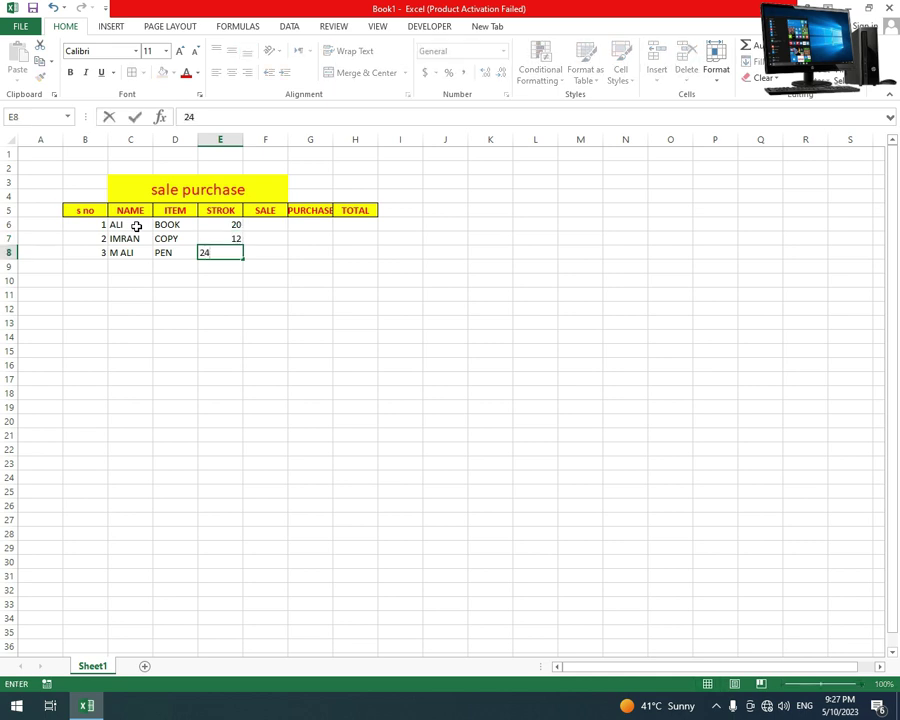
pyautogui.press('Right')
pyautogui.press('Up')
pyautogui.press('Up')
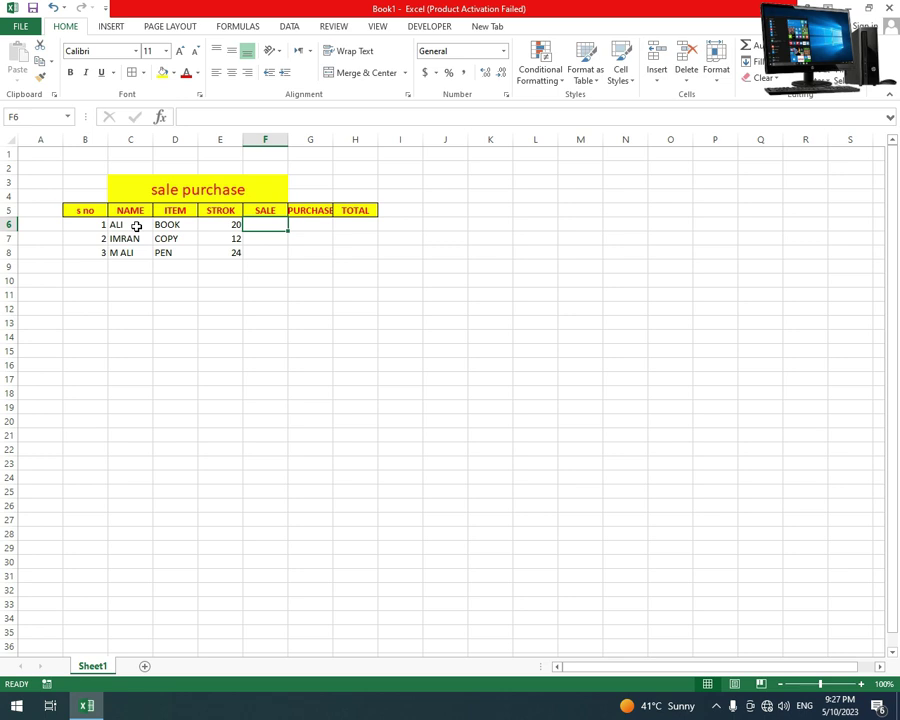
# Enter SALE values 15, 8 and 20 in F6:F8.
pyautogui.write('15')
pyautogui.press('Return')
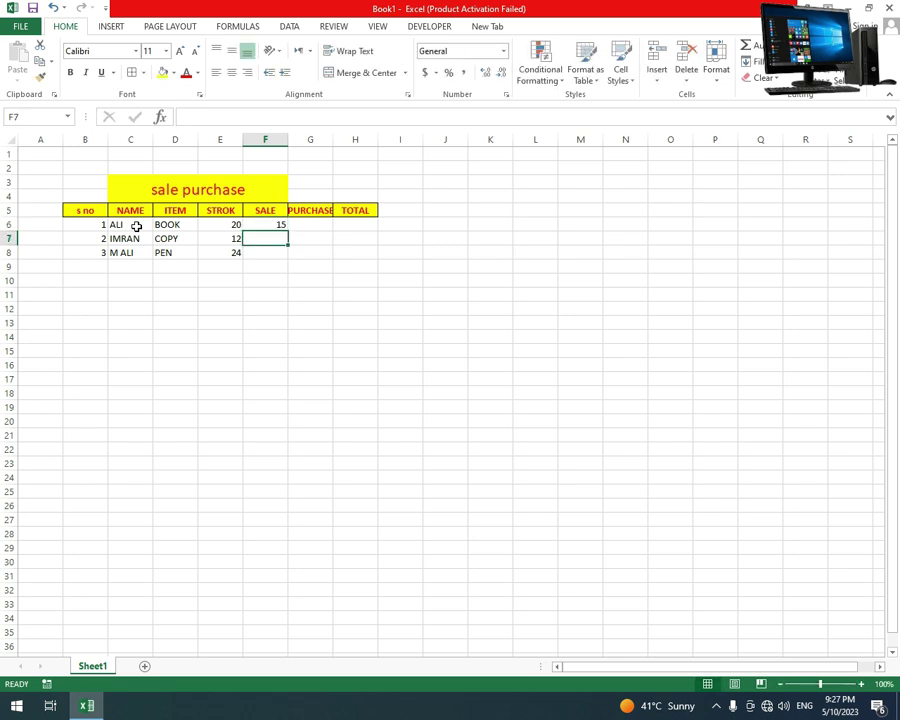
pyautogui.write('8')
pyautogui.press('Return')
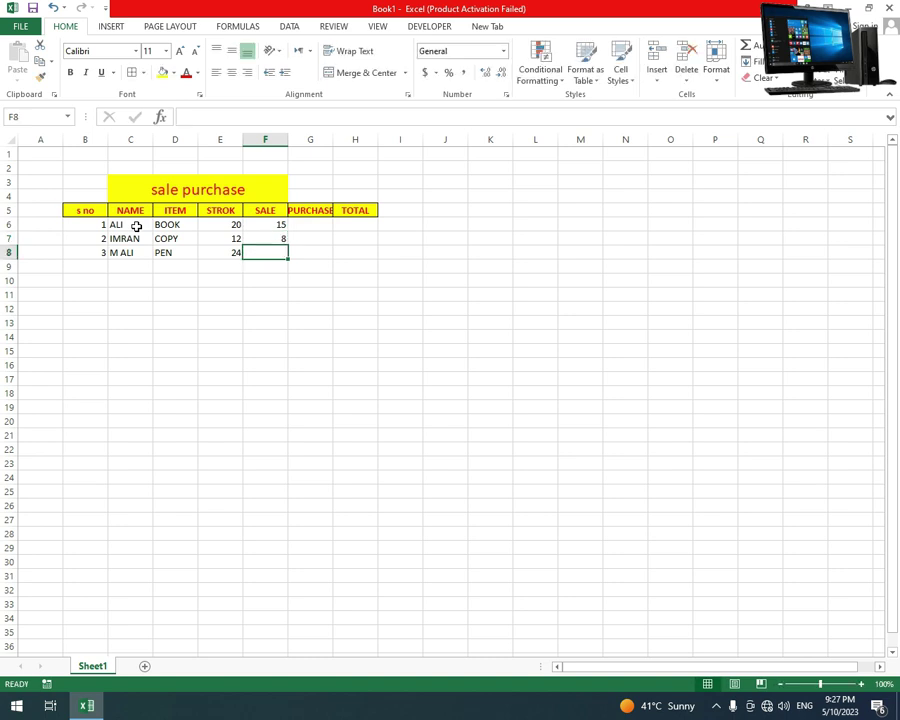
pyautogui.write('20')
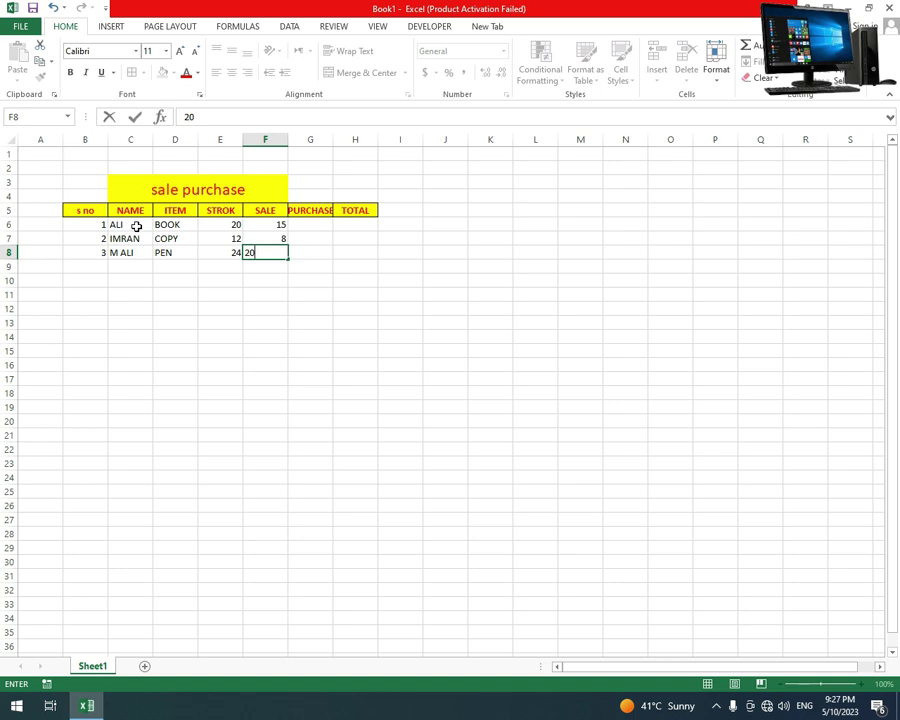
pyautogui.press('Return')
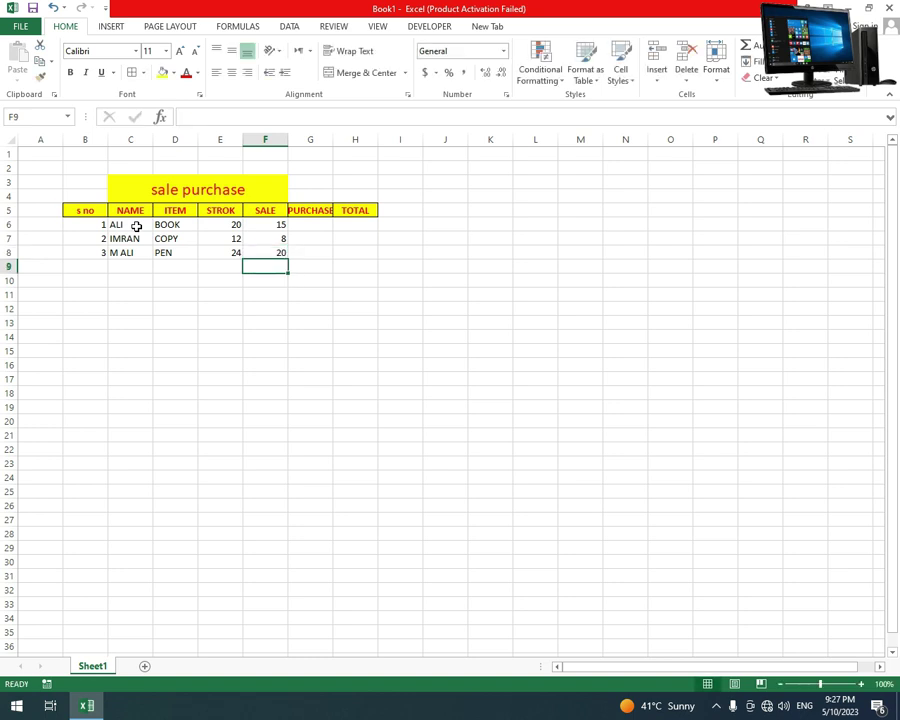
pyautogui.press('Right')
pyautogui.press('Up')
pyautogui.press('Up')
pyautogui.press('Up')
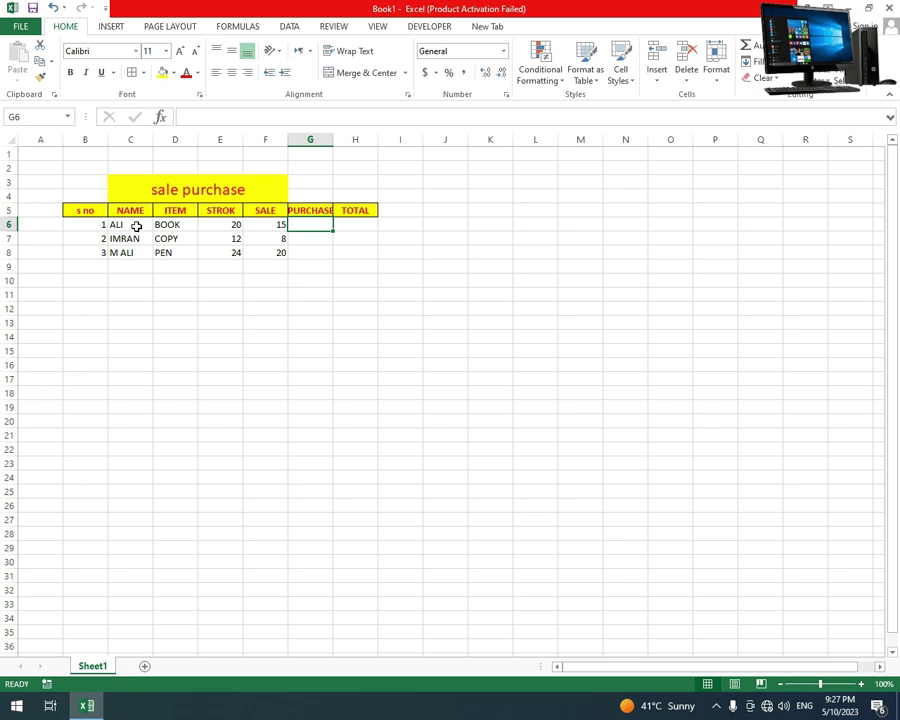
# Enter PURCHASE values 5, 5 and 6 in G6:G8.
pyautogui.write('5')
pyautogui.press('Return')
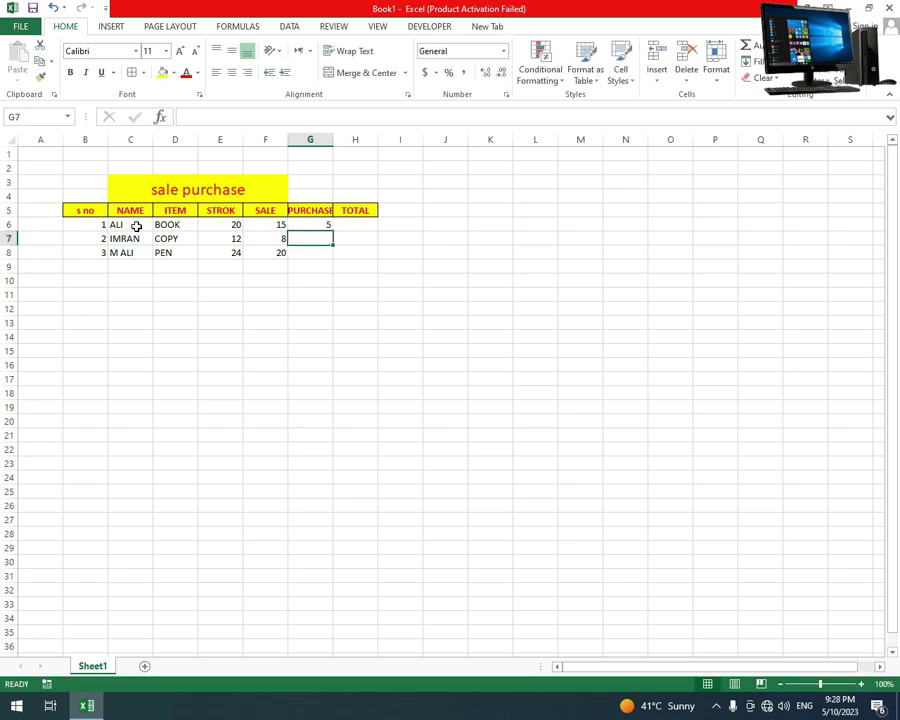
pyautogui.write('5')
pyautogui.press('Return')
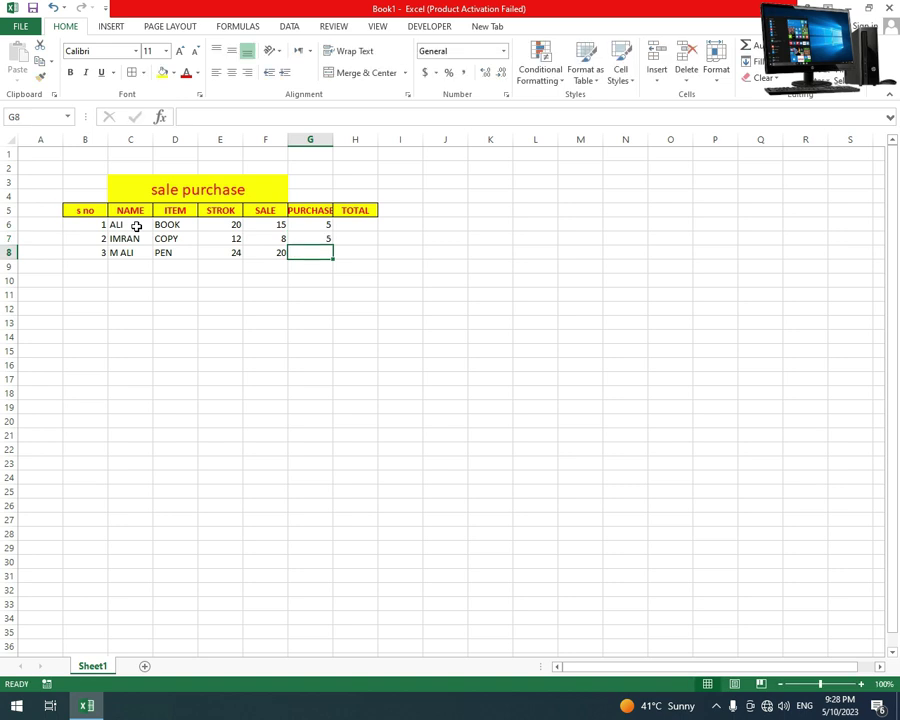
pyautogui.write('6')
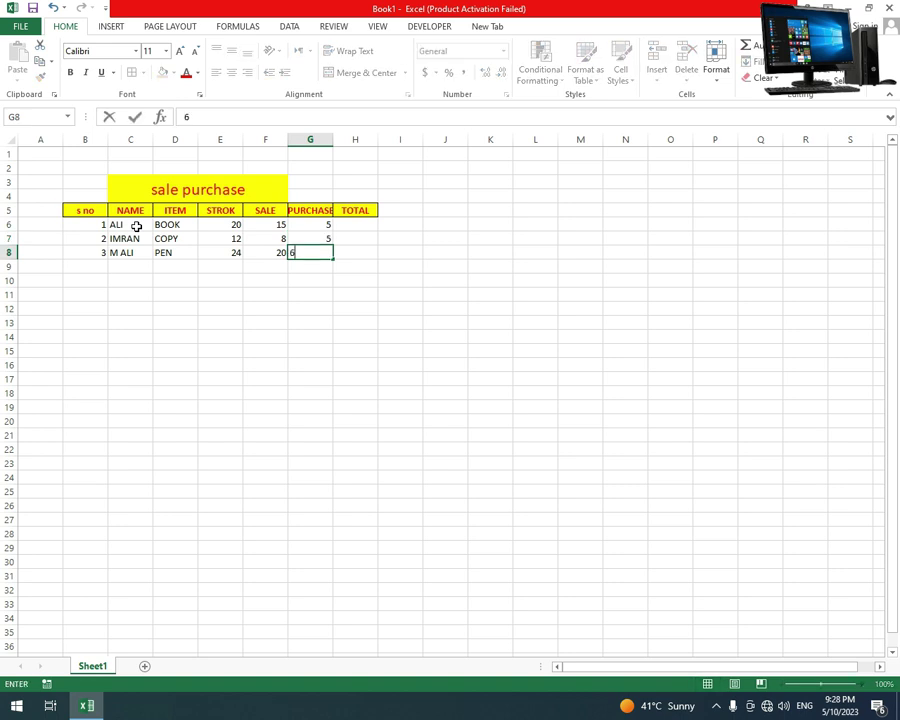
pyautogui.press('Return')
pyautogui.press('Up')
pyautogui.press('Right')
pyautogui.press('Up')
pyautogui.press('Up')
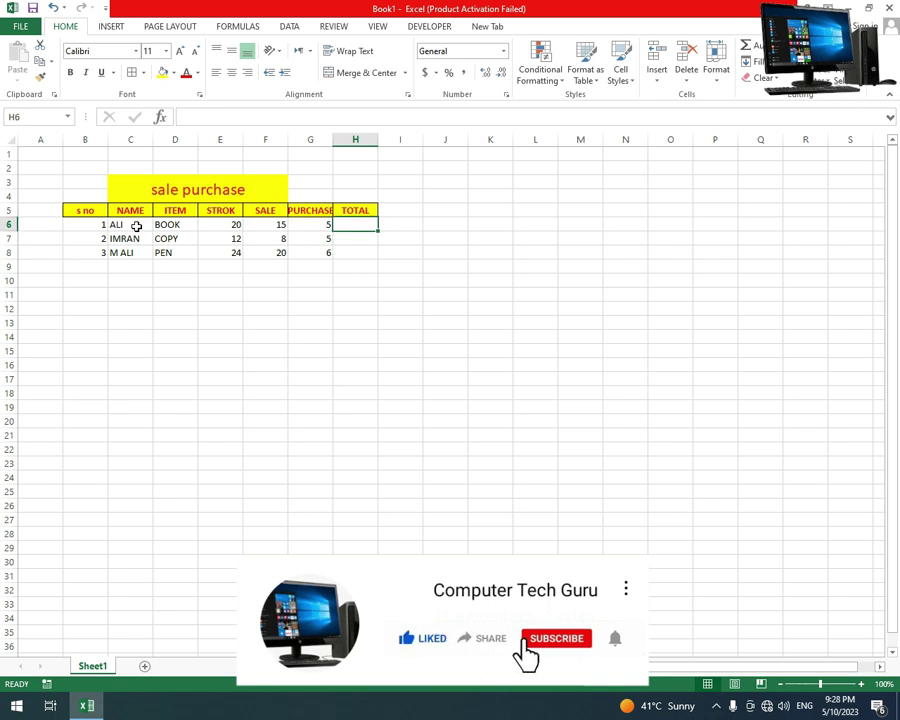
# Enter the formula =E6-F6+G6 in H6, giving a TOTAL of 10.
pyautogui.write('=')
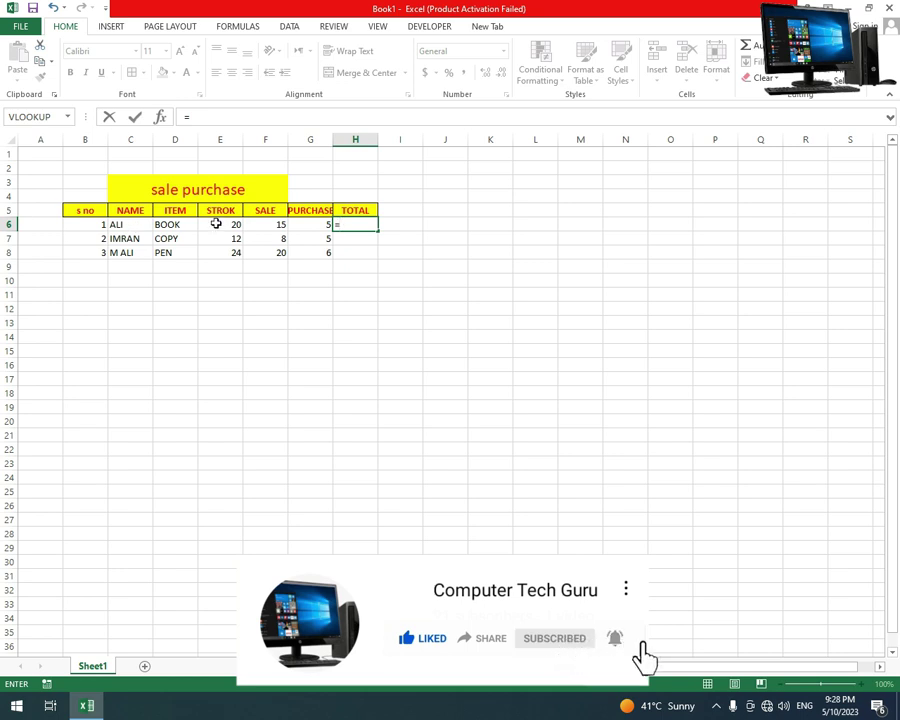
pyautogui.click(216, 223)
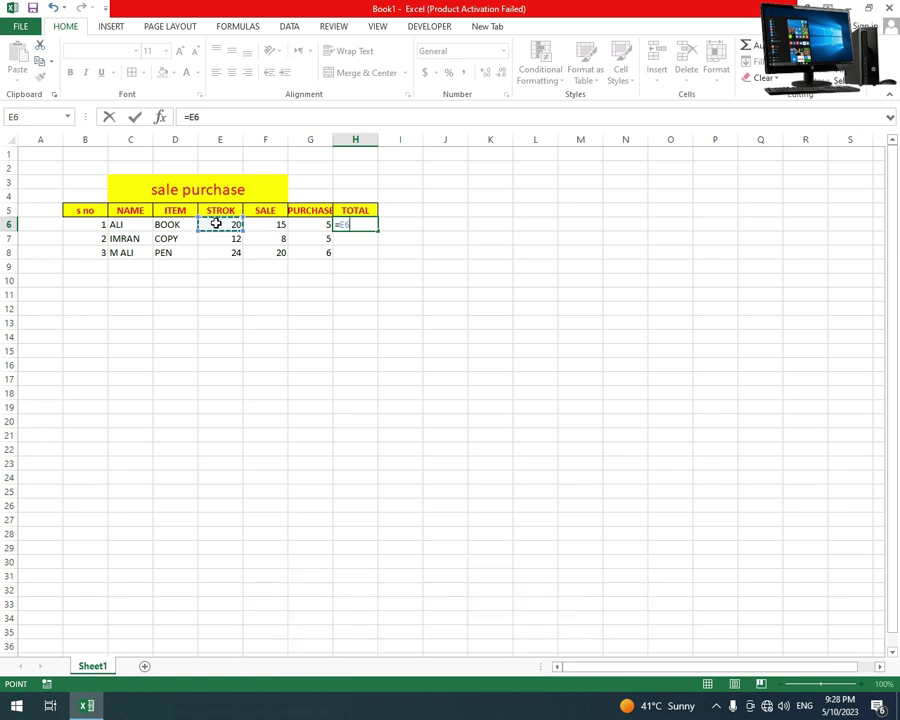
pyautogui.write('-')
pyautogui.click(258, 225)
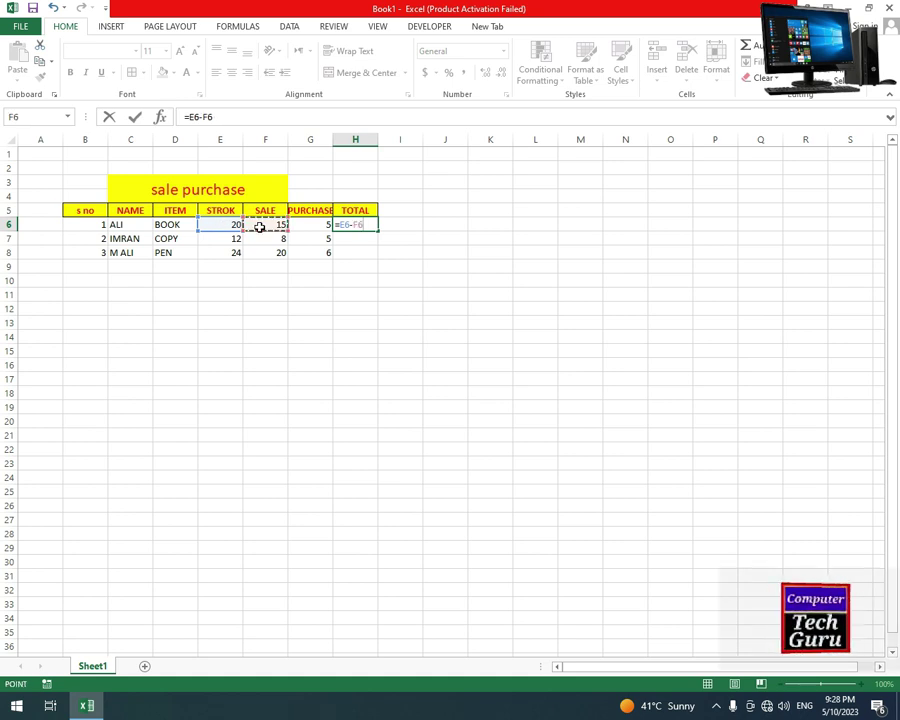
pyautogui.write('+')
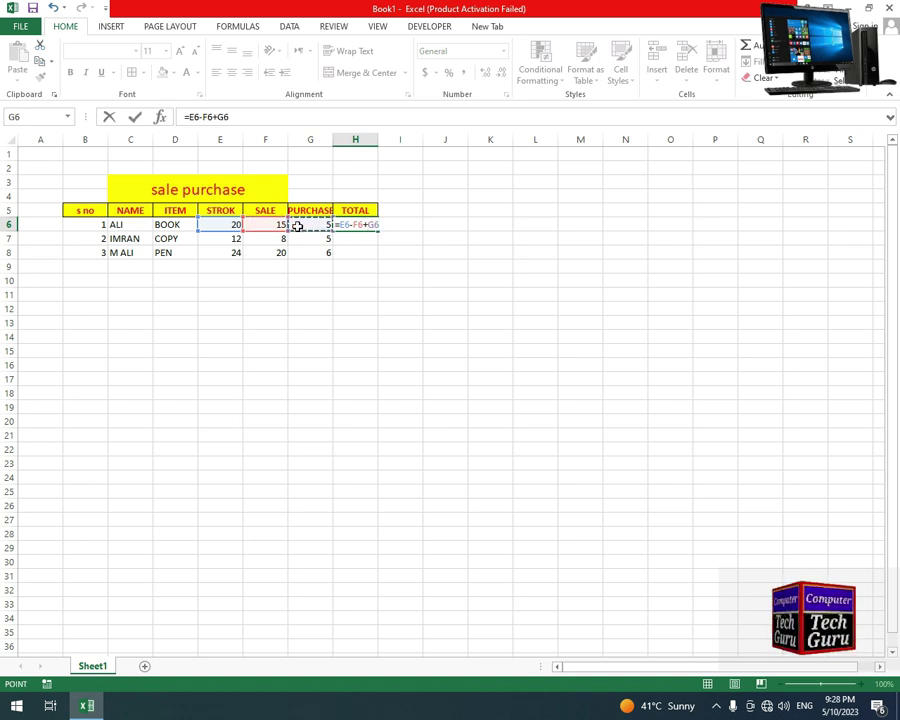
pyautogui.press('Return')
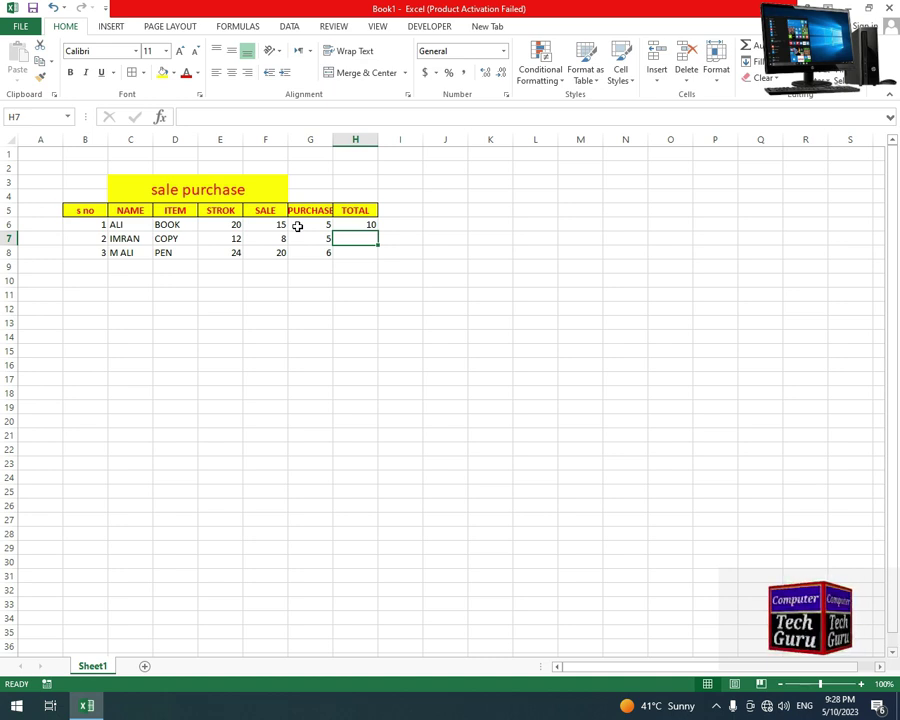
# Copy the H6 TOTAL formula down to H7:H8, showing 9 and 10.
pyautogui.click(215, 224)
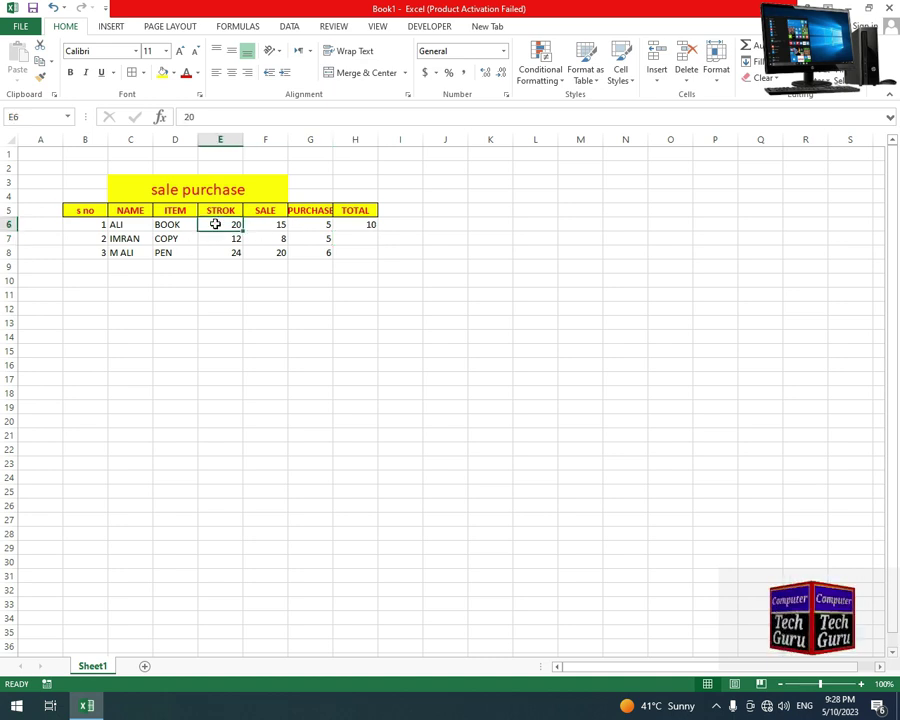
pyautogui.click(274, 225)
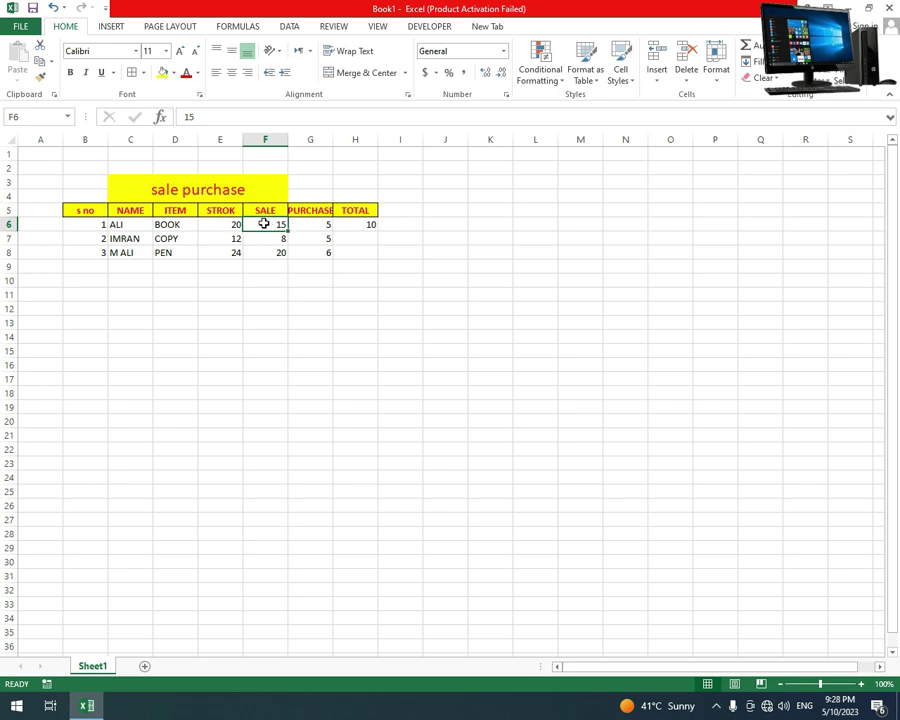
pyautogui.doubleClick(313, 226)
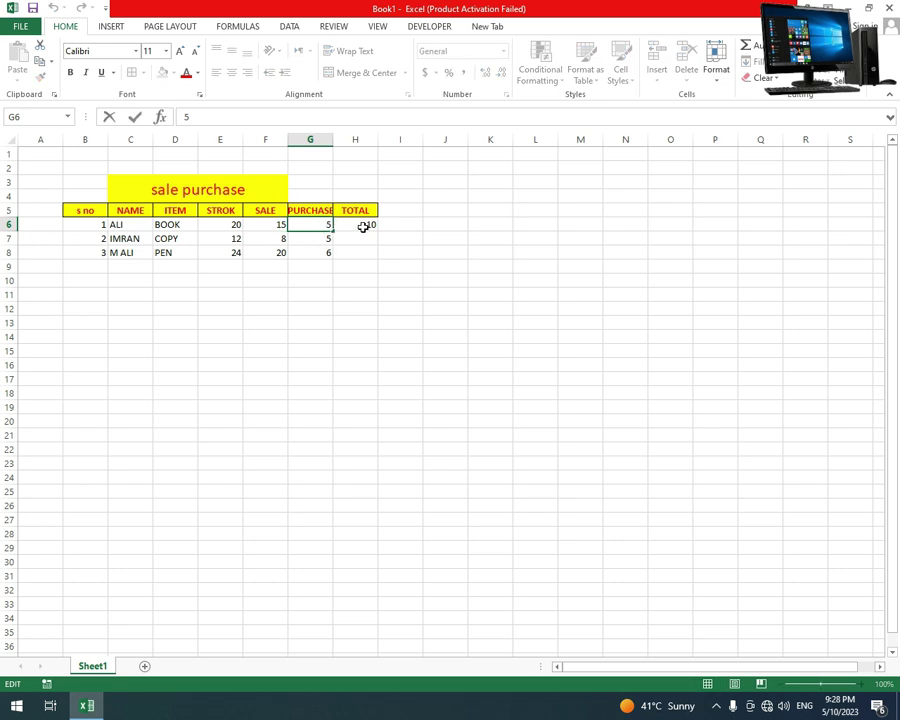
pyautogui.click(363, 227)
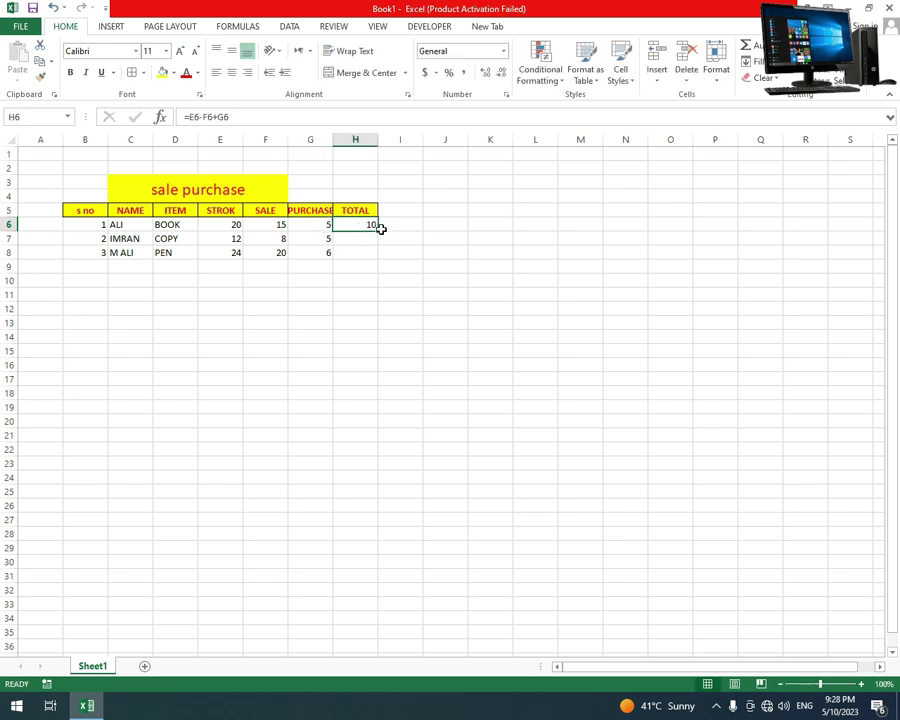
pyautogui.moveTo(379, 231); pyautogui.dragTo(379, 262)
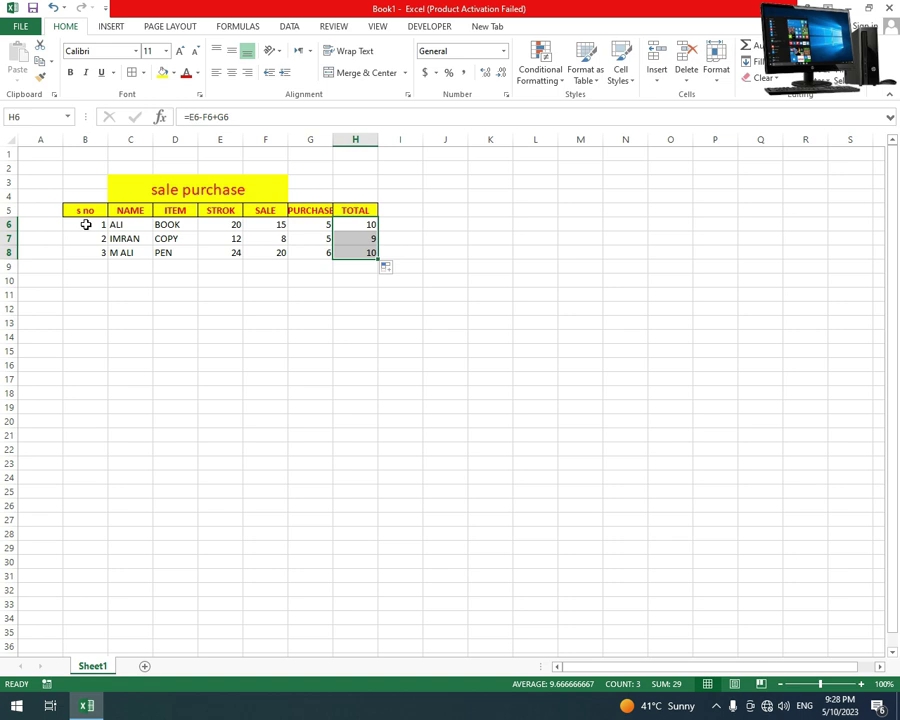
# Apply All Borders to the data rows B6:H8.
pyautogui.moveTo(86, 224); pyautogui.dragTo(290, 260)
pyautogui.click(360, 266)
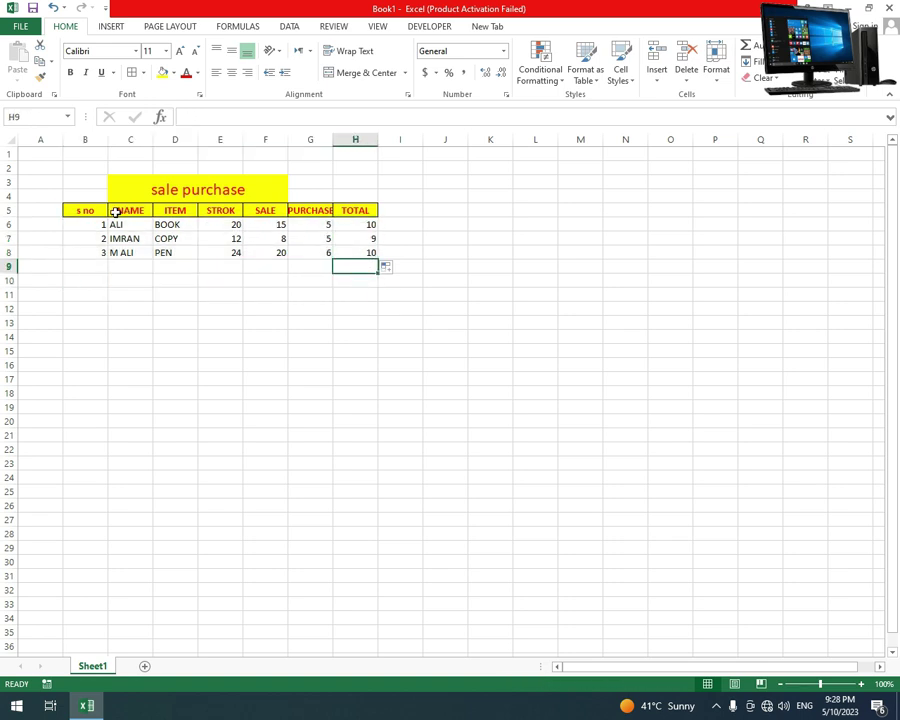
pyautogui.moveTo(86, 224); pyautogui.dragTo(358, 254)
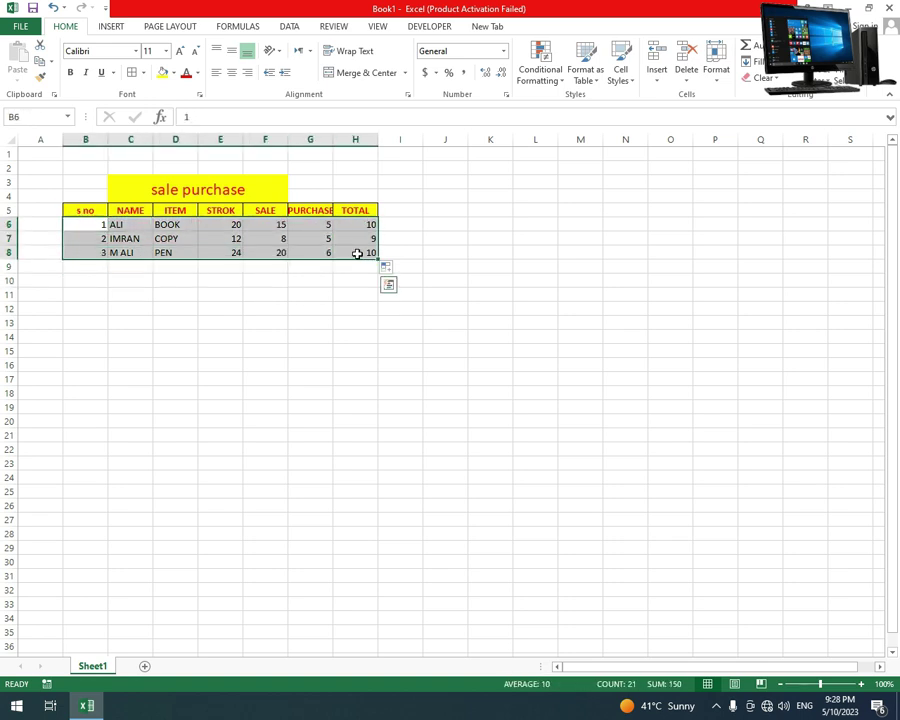
pyautogui.click(131, 72)
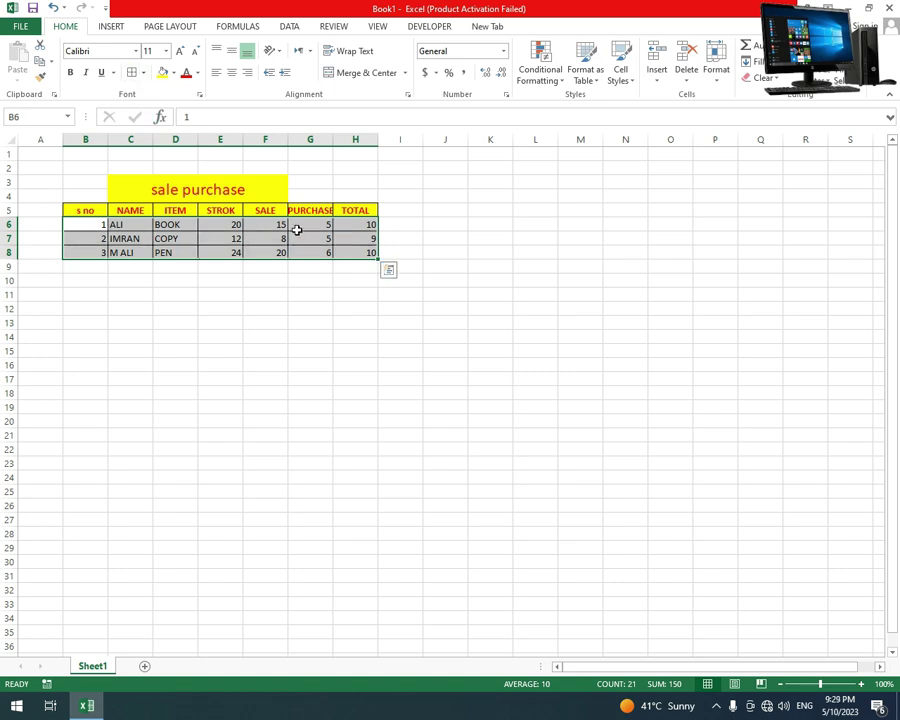
pyautogui.click(311, 268)
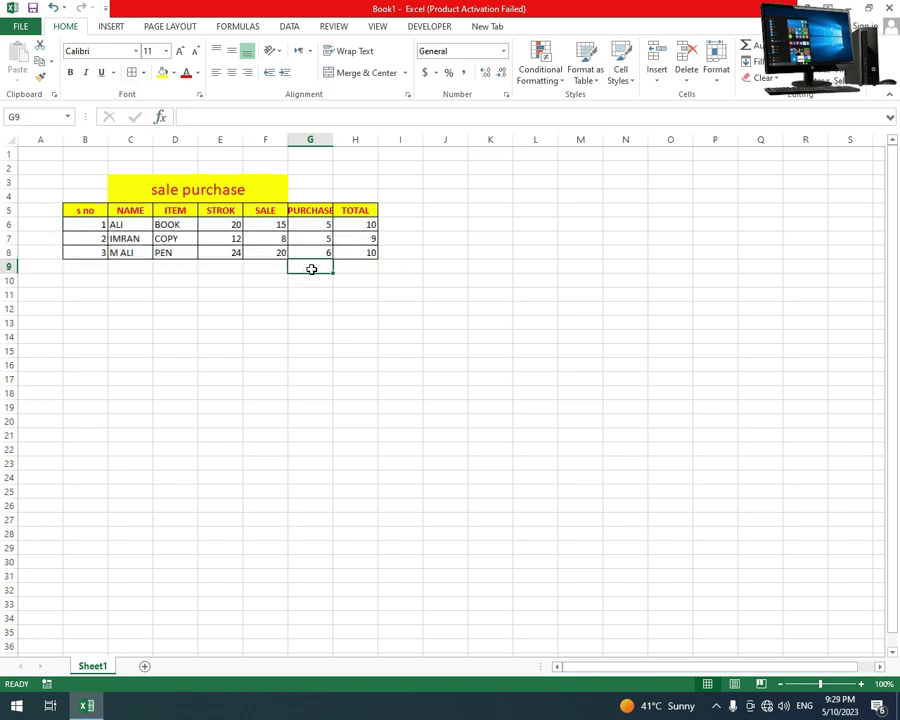
# Label G9 'SUB TOTAL' and put =SUM(H6:H8) in H9, giving 29.
pyautogui.write('SUB TOTAL')
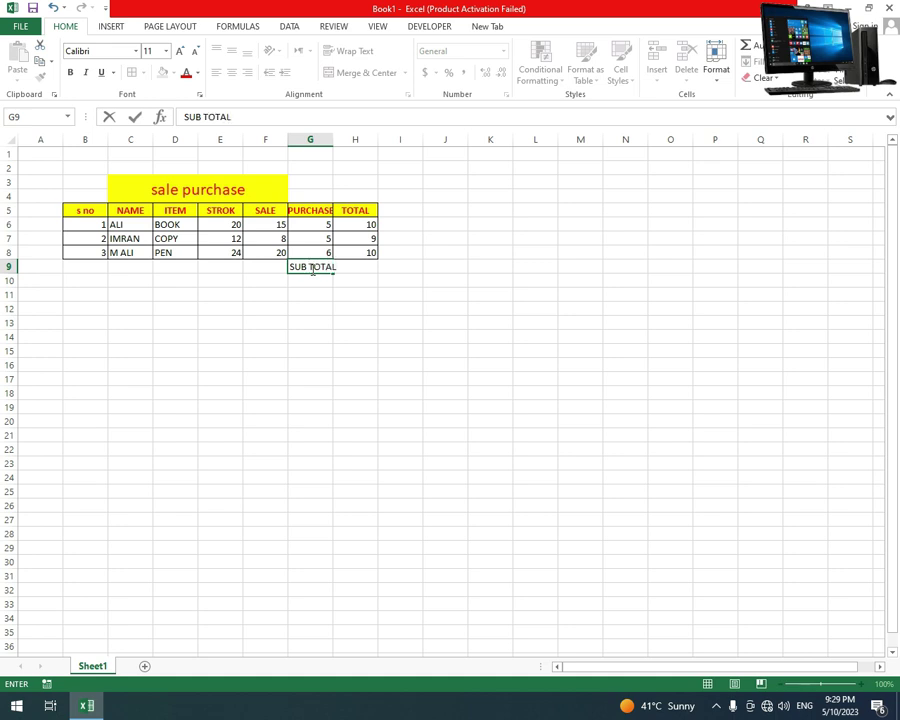
pyautogui.press('Tab')
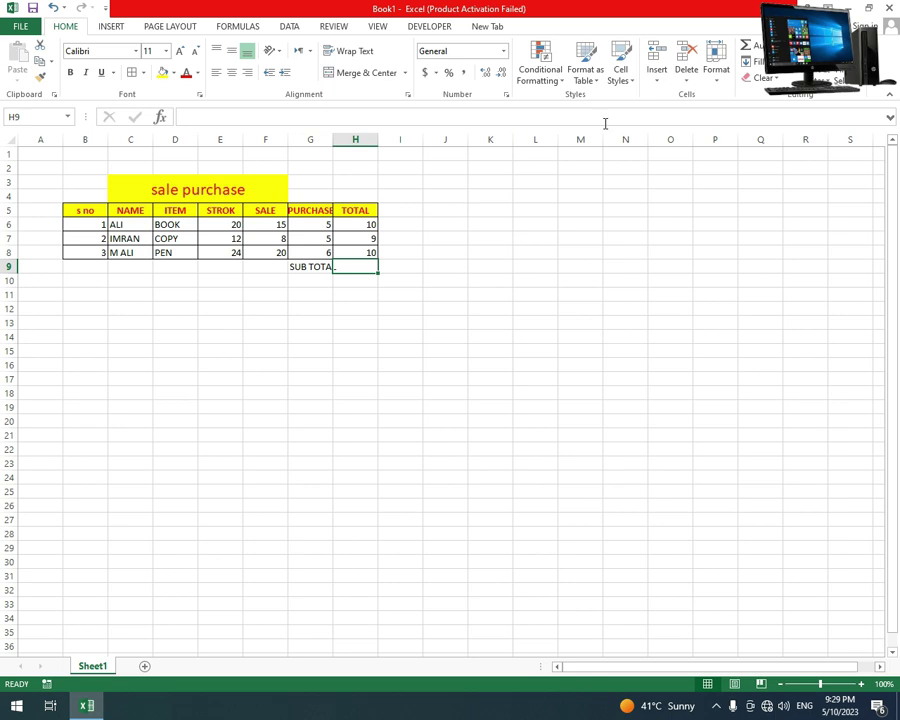
pyautogui.write('=SUM(')
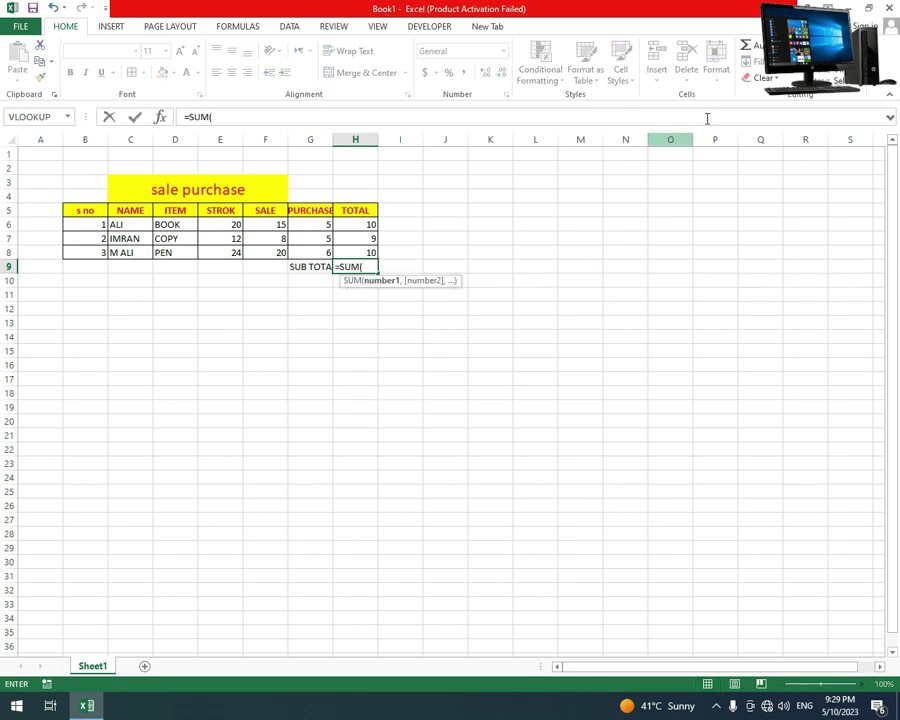
pyautogui.moveTo(353, 251); pyautogui.dragTo(356, 225)
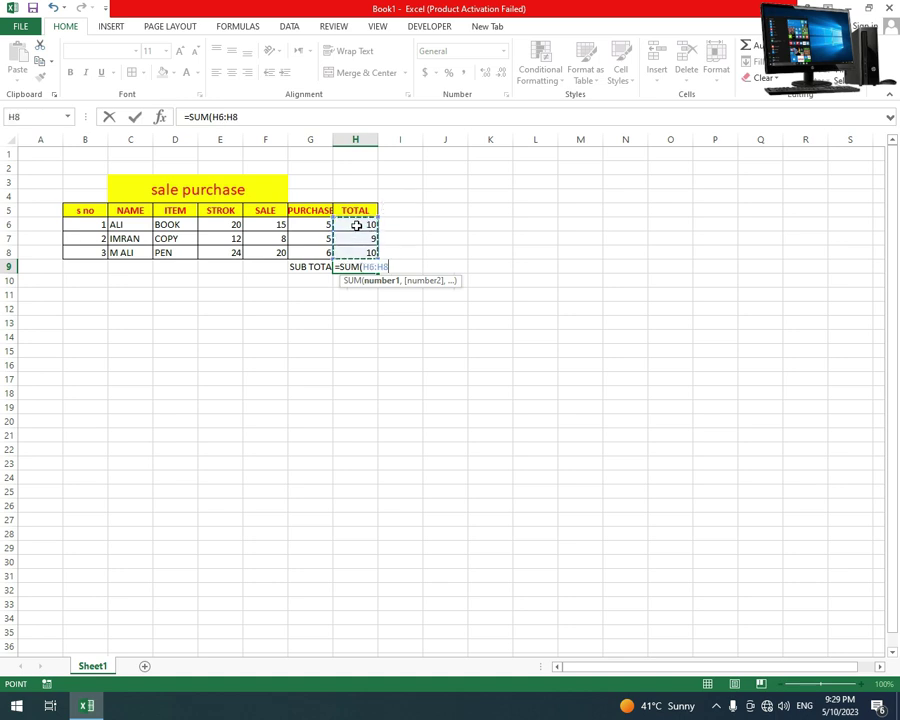
pyautogui.press('Return')
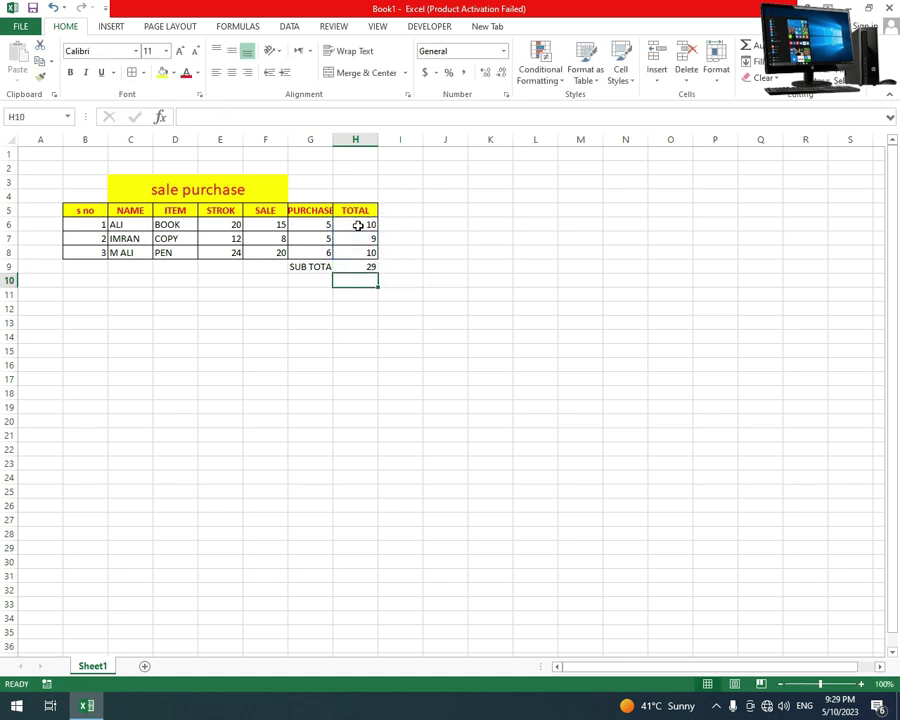
pyautogui.click(310, 265)
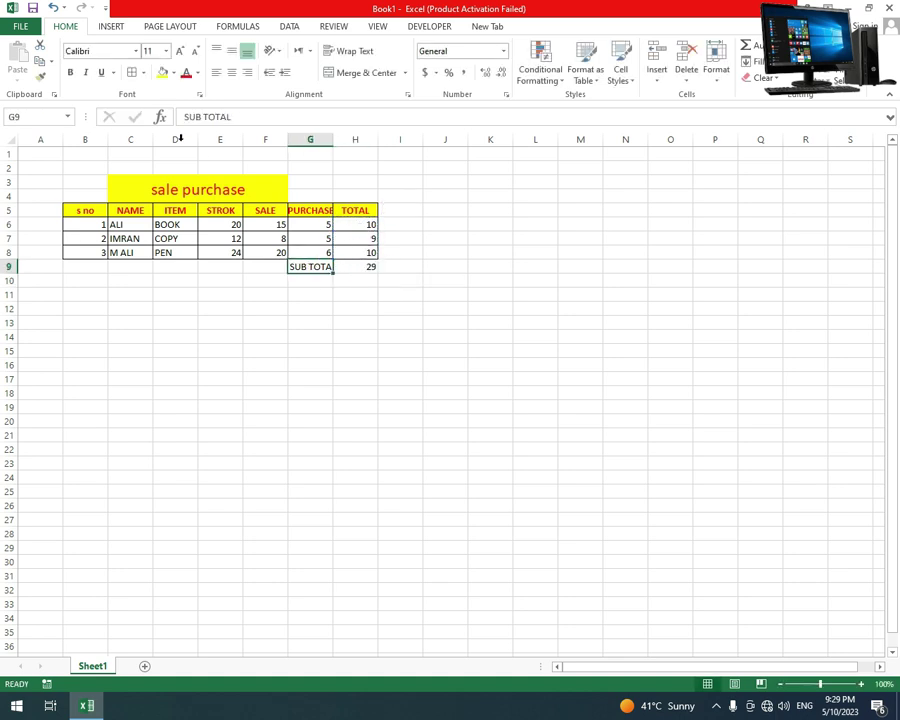
# Autofit column G so the PURCHASE and SUB TOTAL labels show in full.
pyautogui.doubleClick(333, 140)
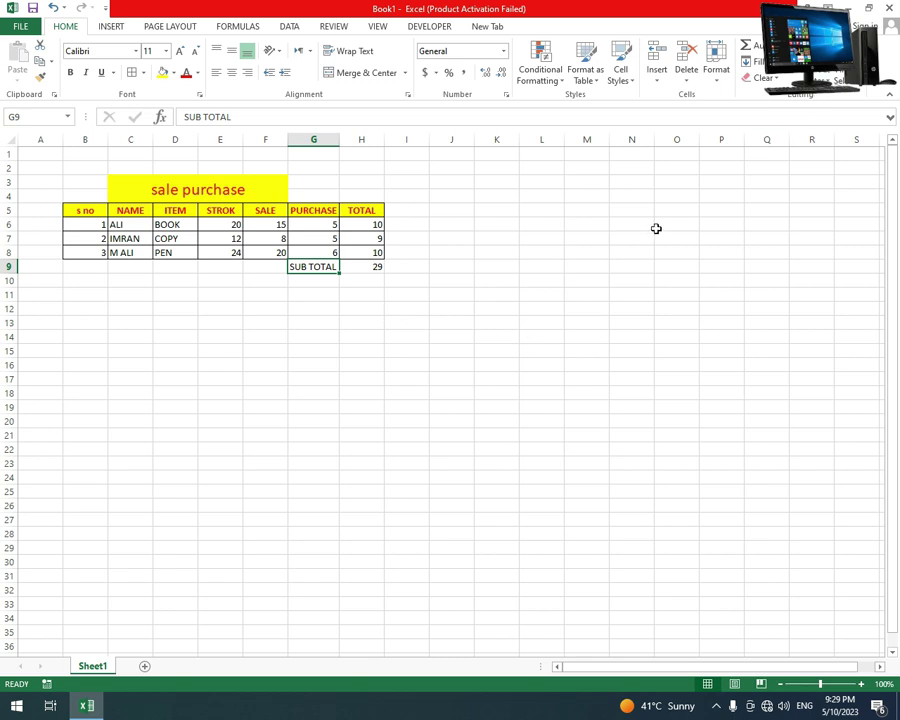
pyautogui.click(716, 706)
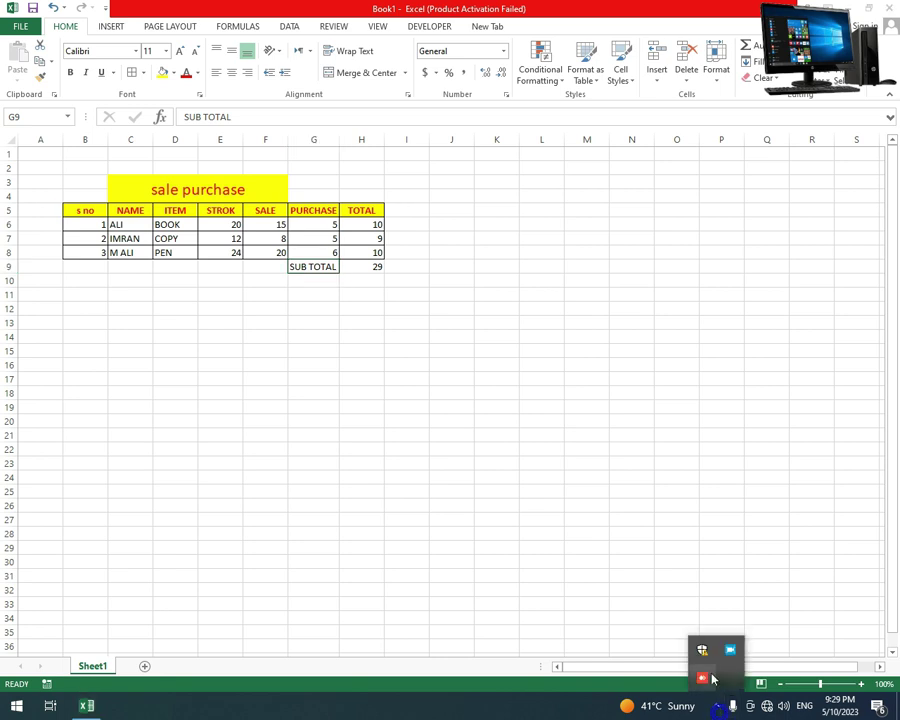
pyautogui.click(731, 656)
pyautogui.click(506, 456)
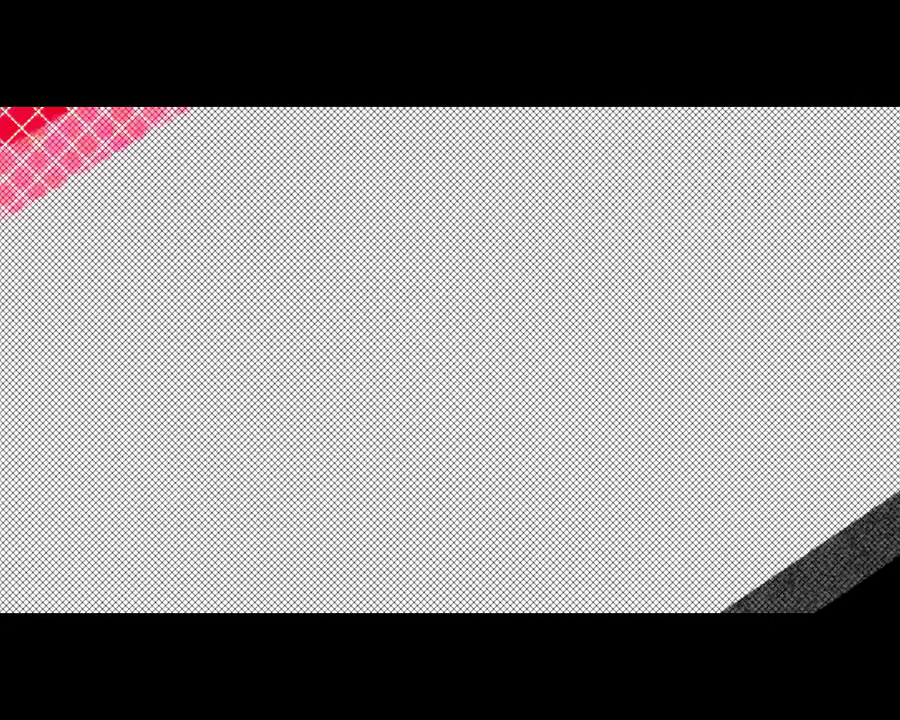